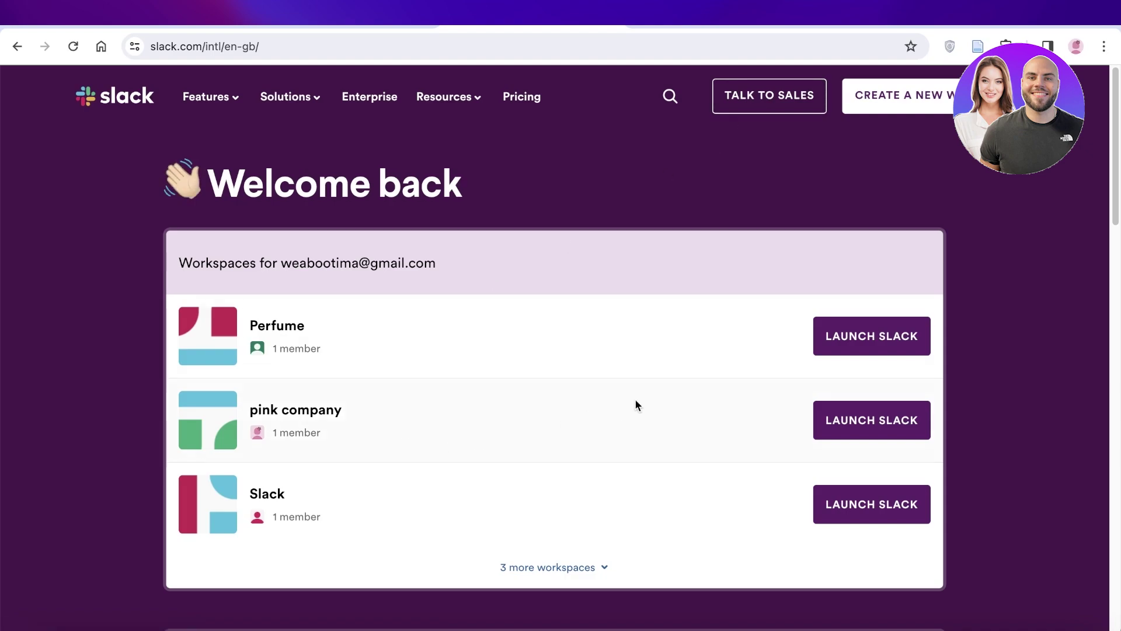
# Launch the Perfume workspace and open it in the browser, landing on #general.
pyautogui.click(860, 342)
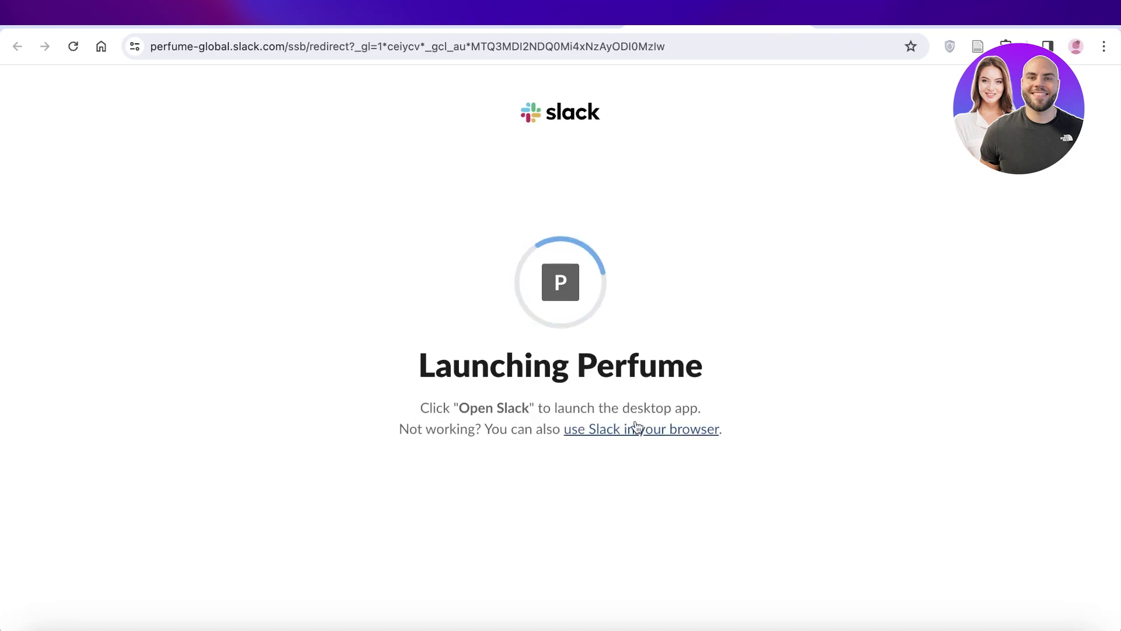
pyautogui.click(647, 430)
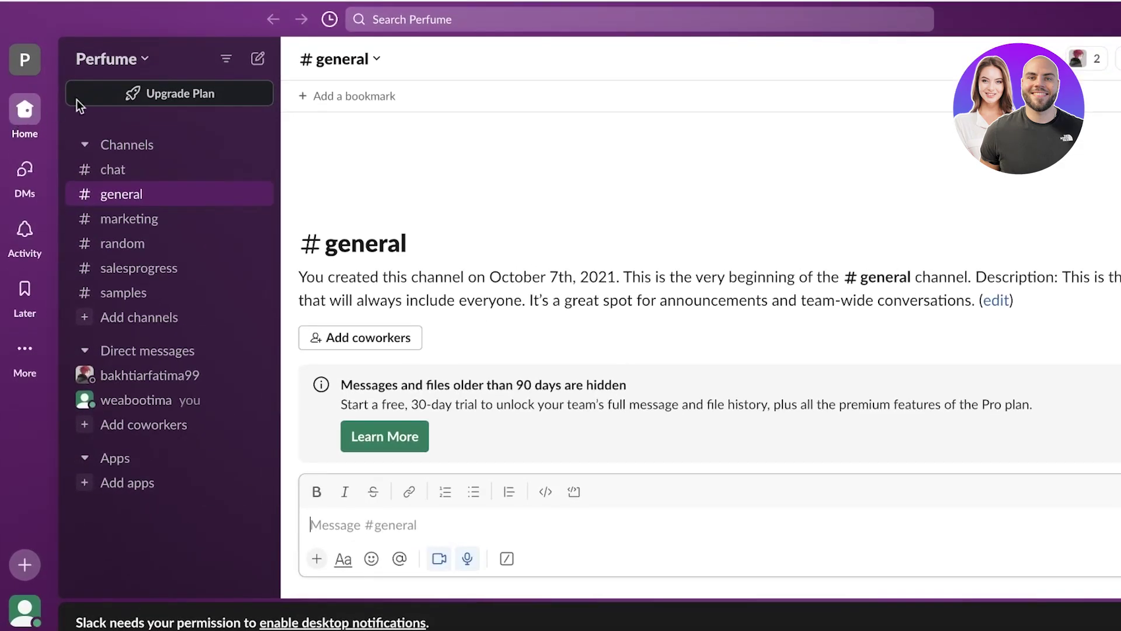
# Browse Perfume's #random, #general and #chat channels, then return to the workspaces list.
pyautogui.click(149, 69)
pyautogui.click(665, 116)
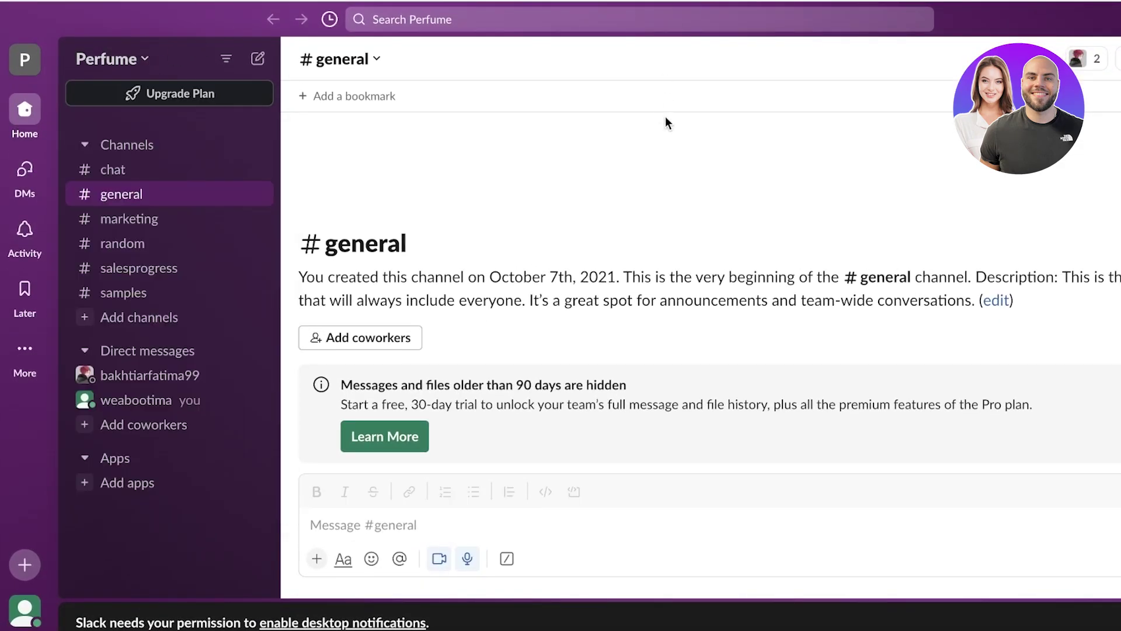
pyautogui.click(111, 244)
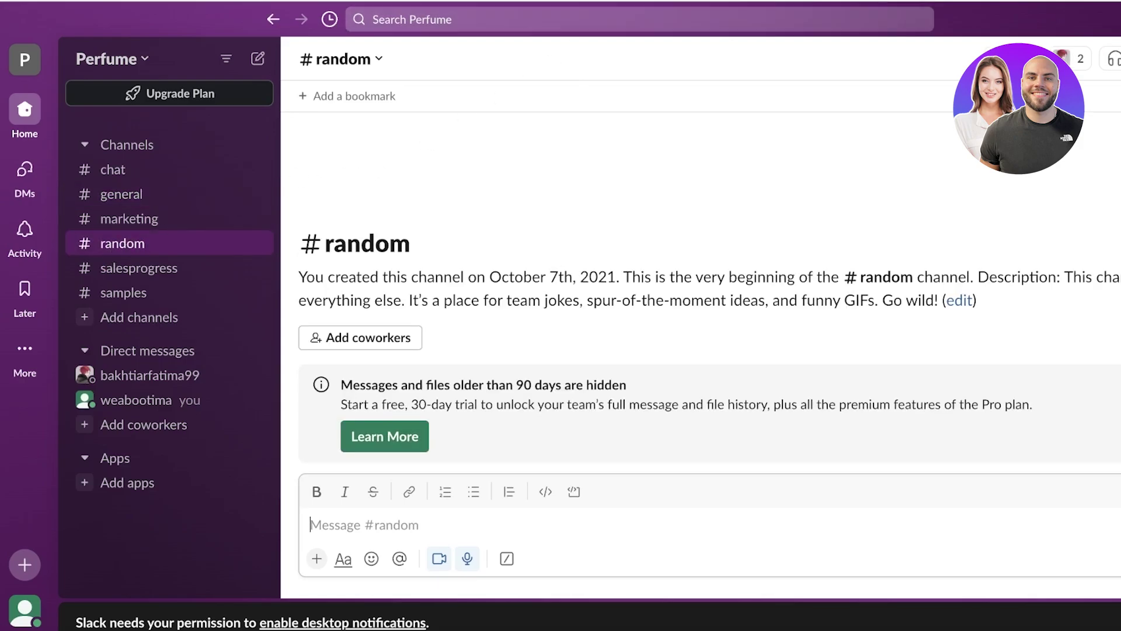
pyautogui.click(111, 192)
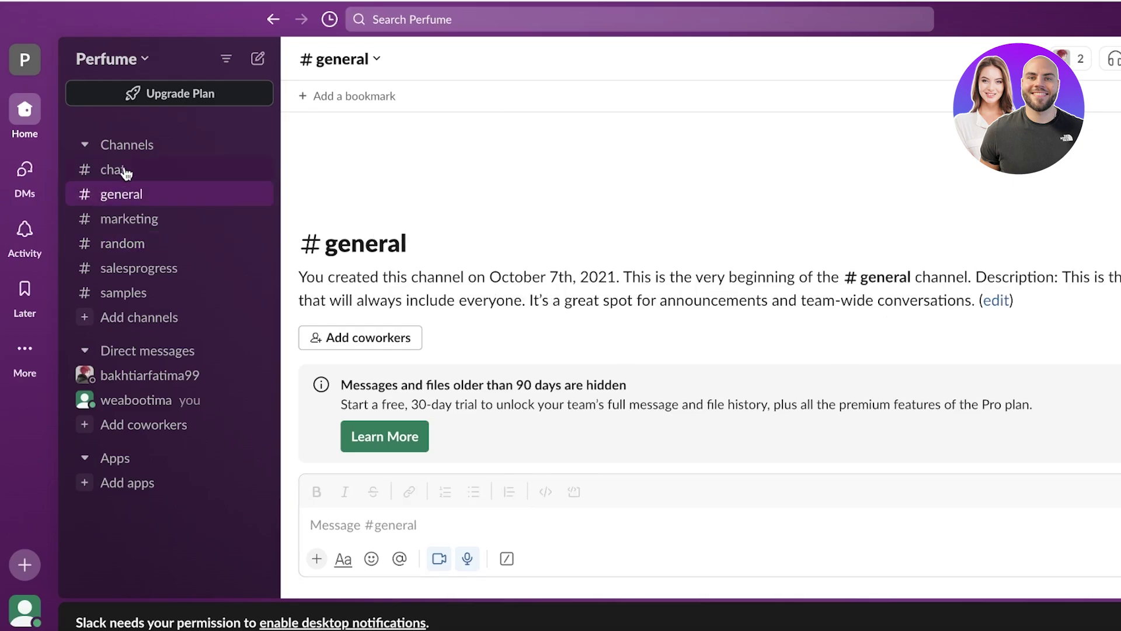
pyautogui.click(127, 170)
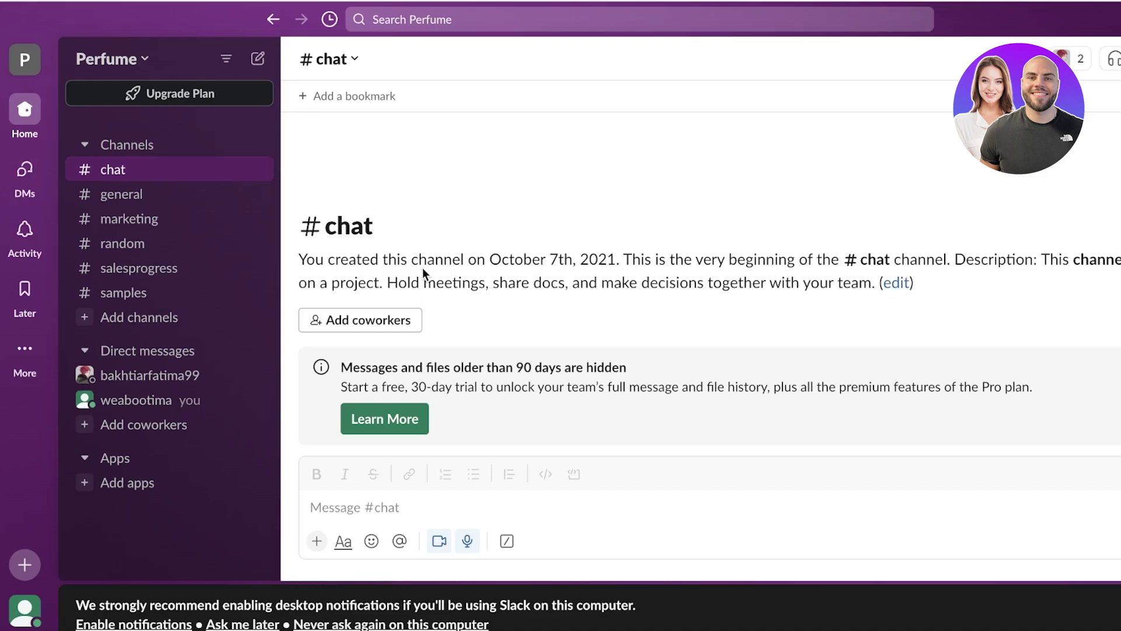
pyautogui.click(149, 245)
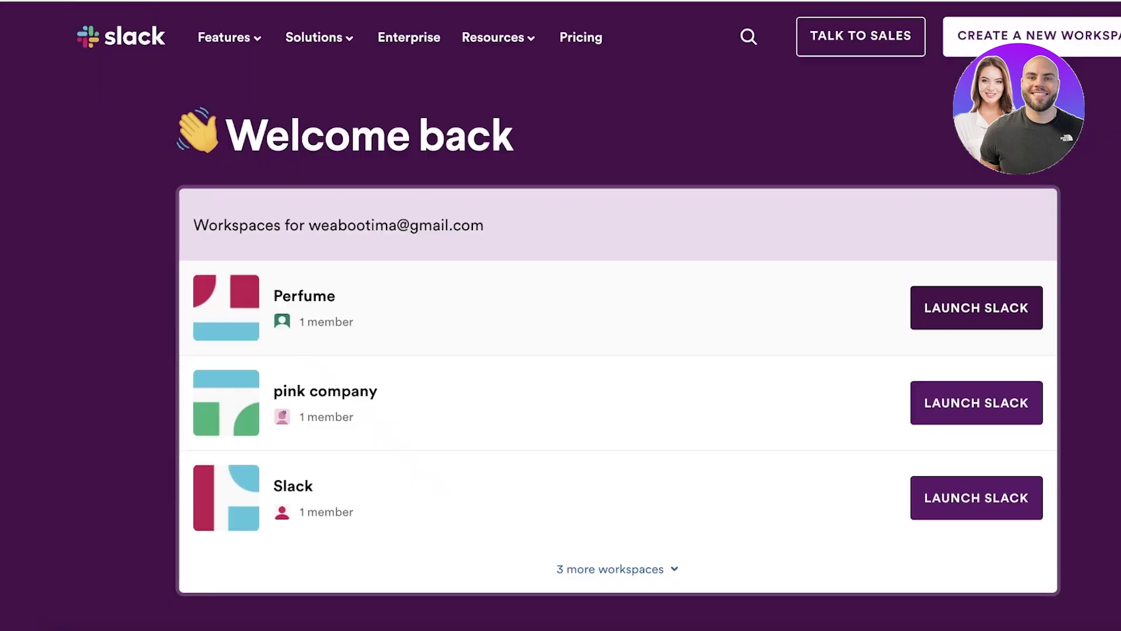
# Create a new workspace from the workspaces page and reach setup Step 1 of 4.
pyautogui.press('Tab')
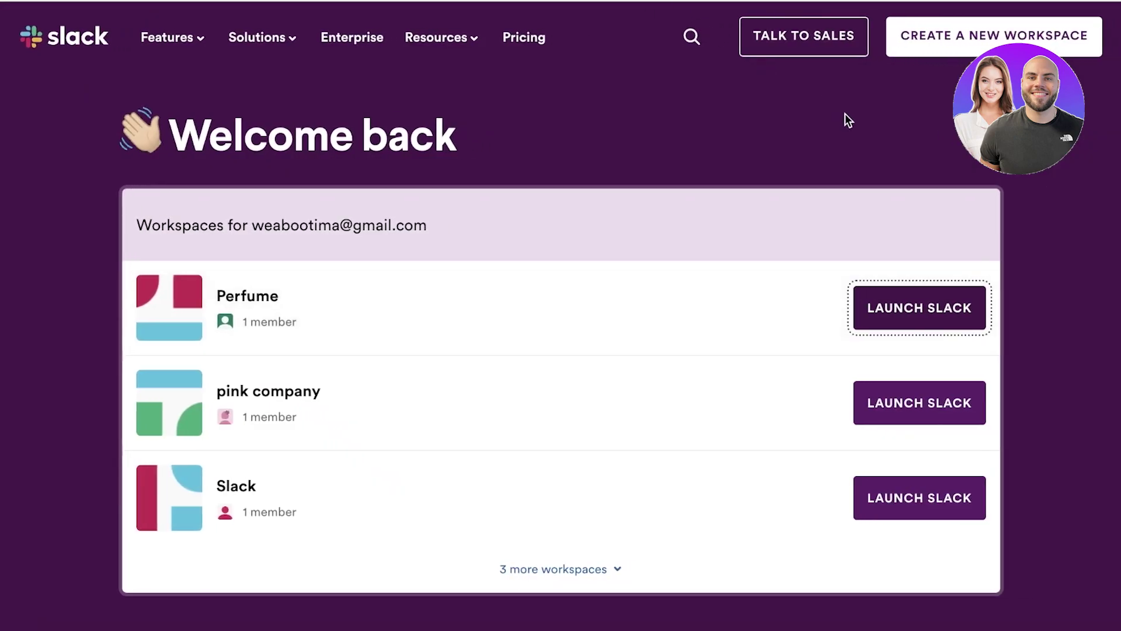
pyautogui.click(943, 55)
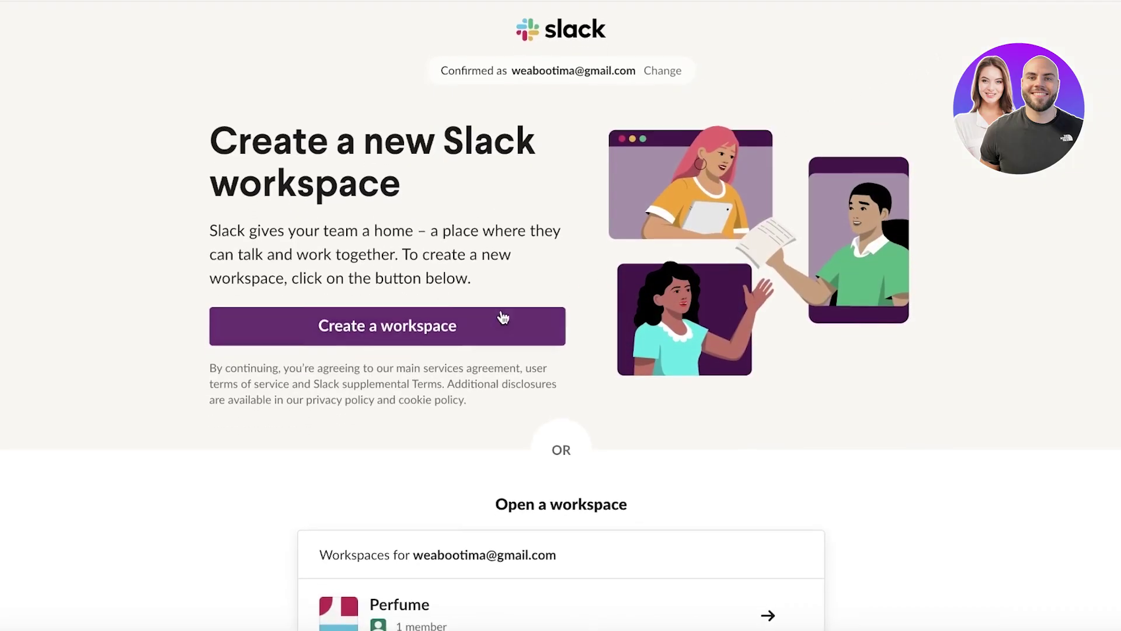
pyautogui.scroll(-2, 503, 317)
pyautogui.scroll(2, 454, 247)
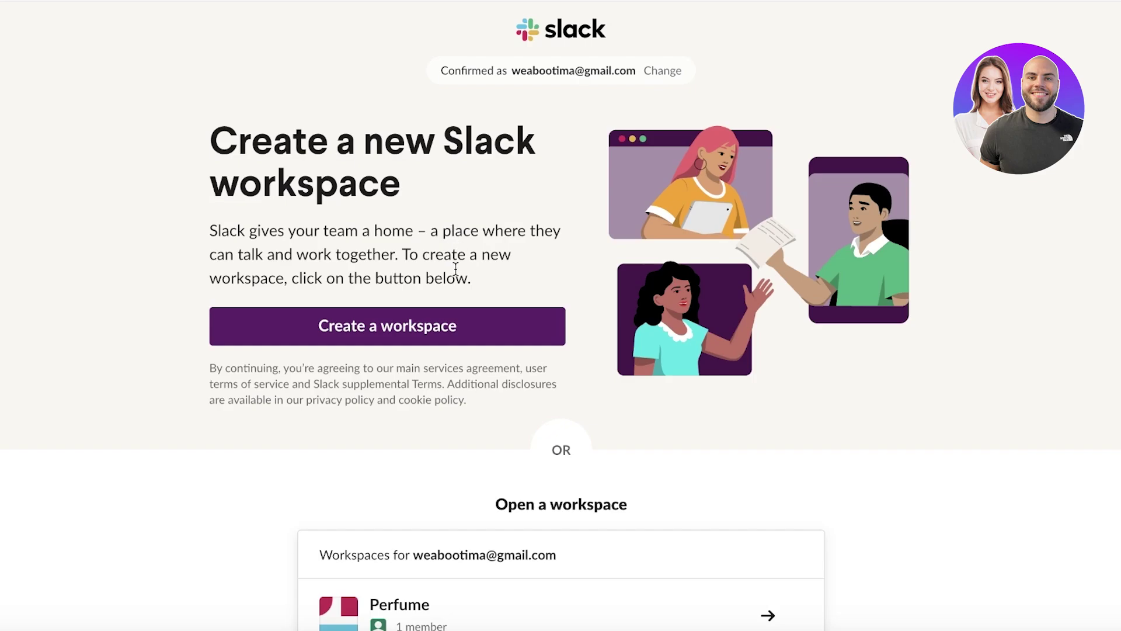
pyautogui.click(448, 330)
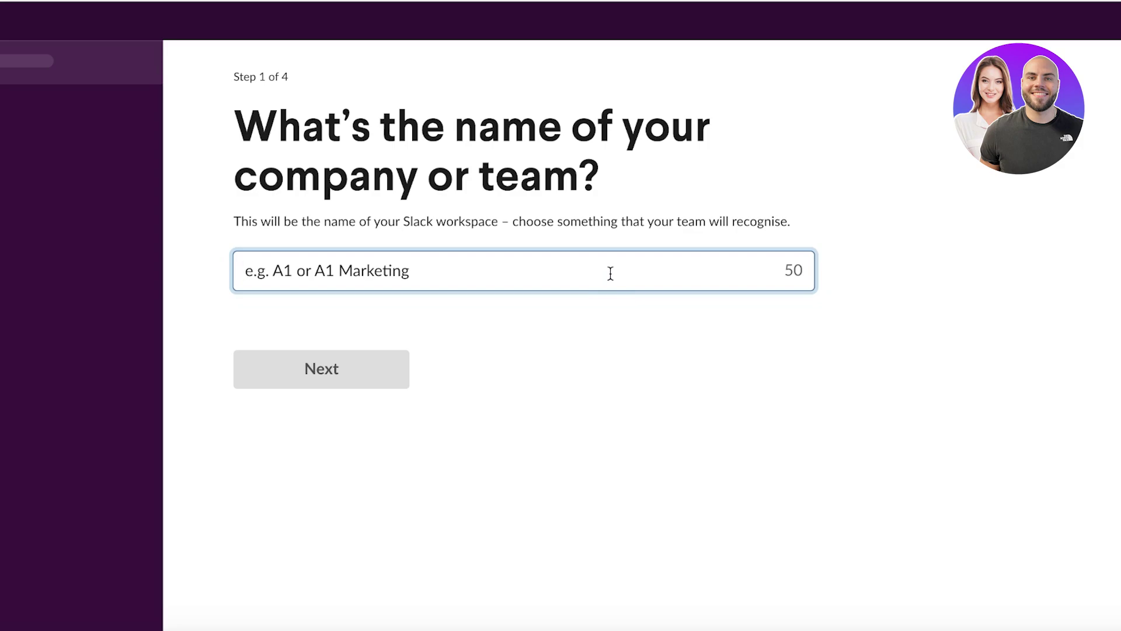
# Name the new workspace 'Peakaboo Inc' and accept the suggested display name.
pyautogui.write('Peaboo Inc')
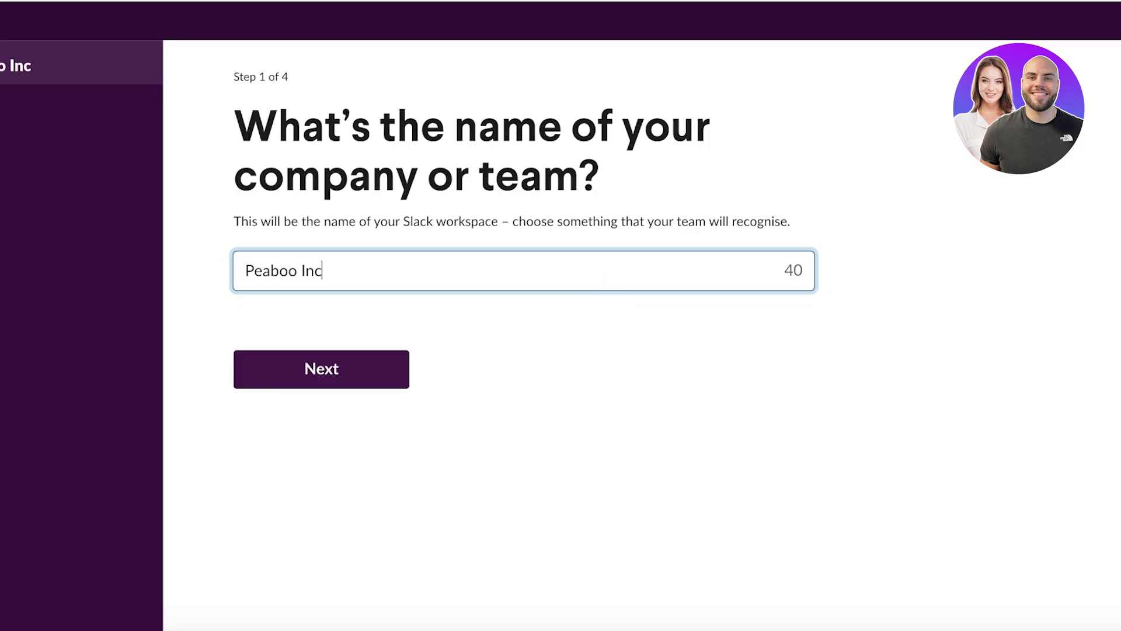
pyautogui.click(266, 271)
pyautogui.write('ka')
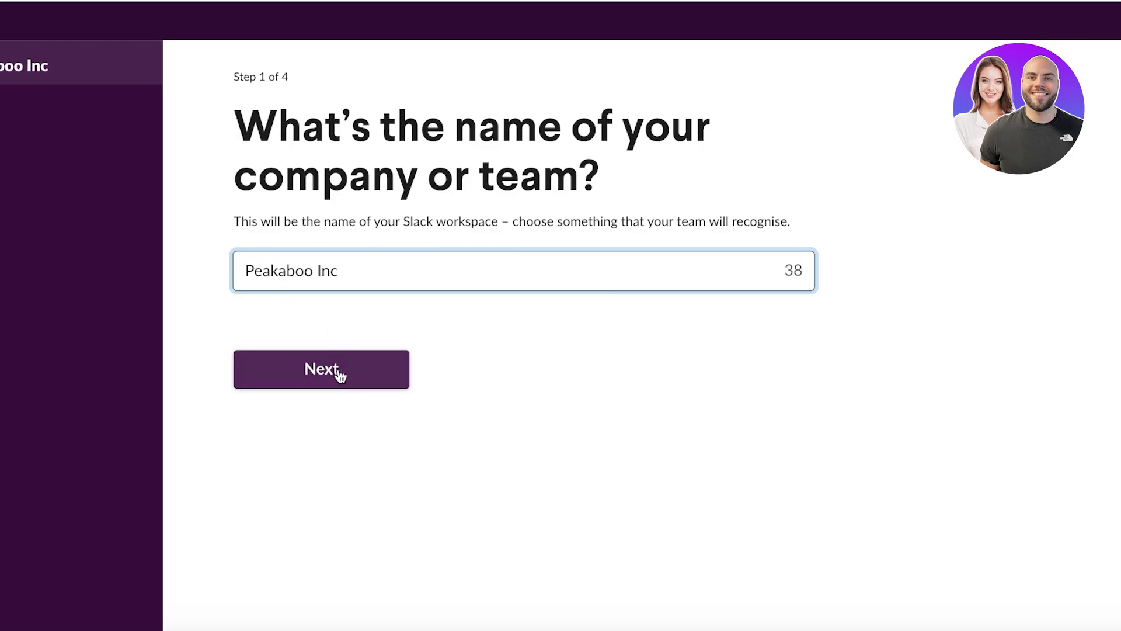
pyautogui.click(337, 373)
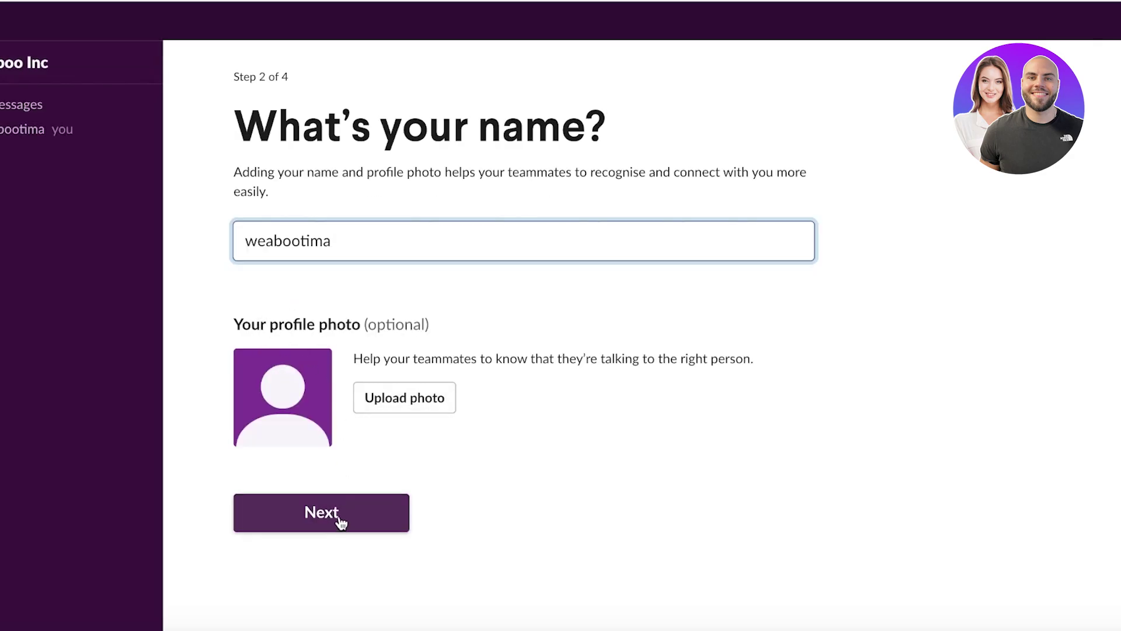
pyautogui.click(358, 528)
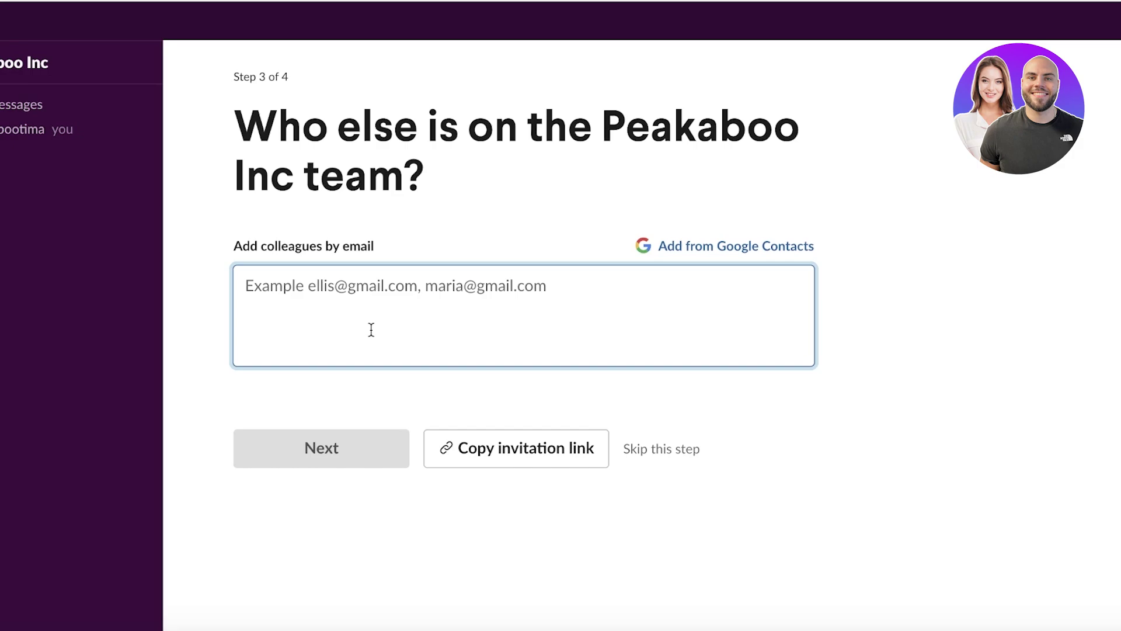
# Copy the Peakaboo Inc invitation link and skip inviting any colleagues.
pyautogui.click(448, 446)
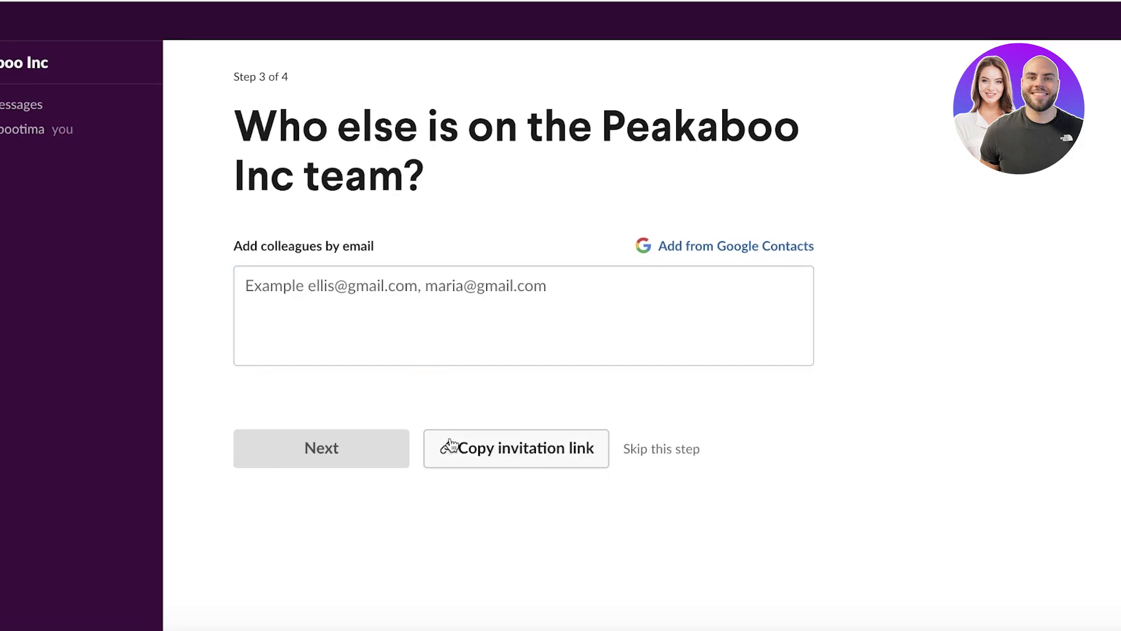
pyautogui.click(378, 351)
pyautogui.click(356, 439)
pyautogui.click(357, 322)
pyautogui.click(676, 451)
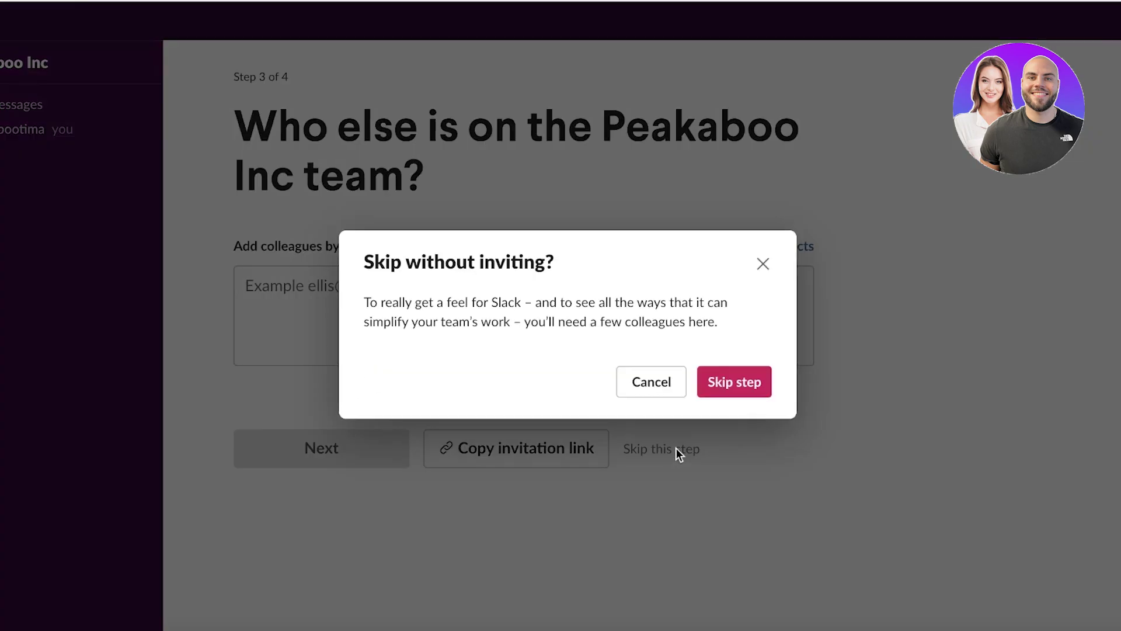
pyautogui.click(748, 385)
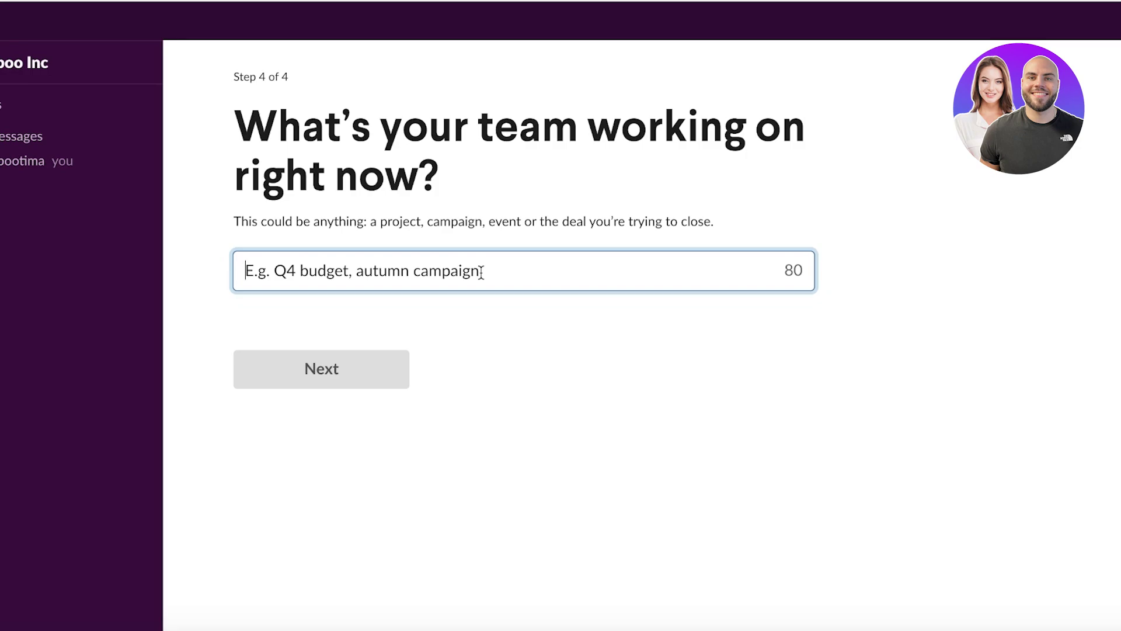
# Enter 'Newspaper Ads' as the team's current project, creating #newspaper-ads.
pyautogui.write('Newspaper ')
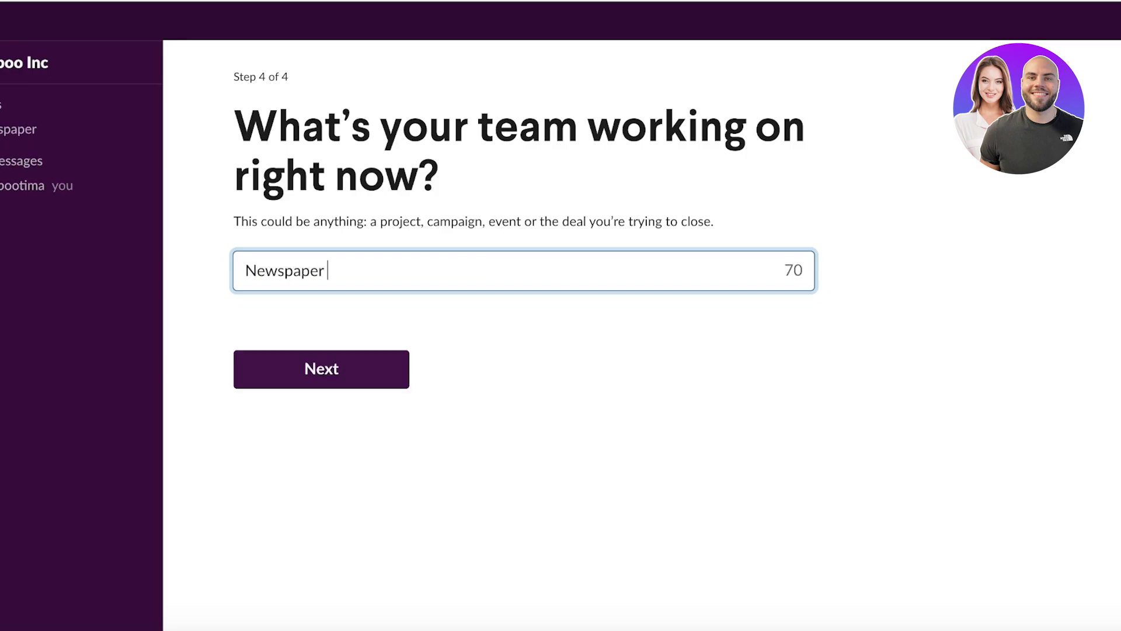
pyautogui.write('Ads')
pyautogui.click(363, 381)
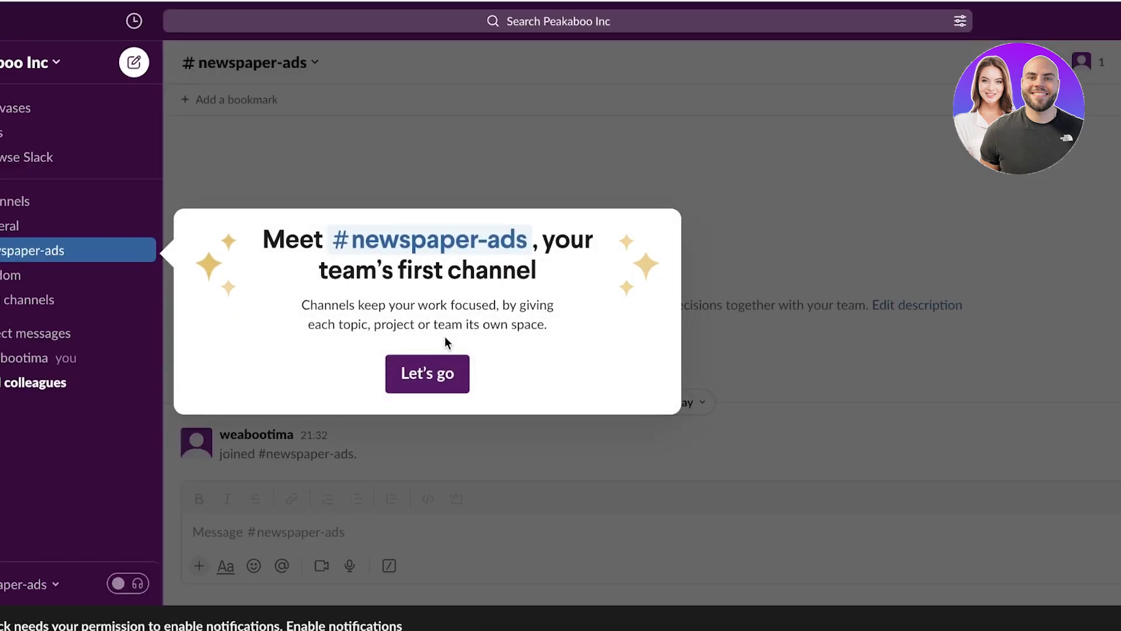
# Dismiss the #newspaper-ads intro, glance at #random, and open the Peakaboo Inc workspace menu.
pyautogui.click(427, 374)
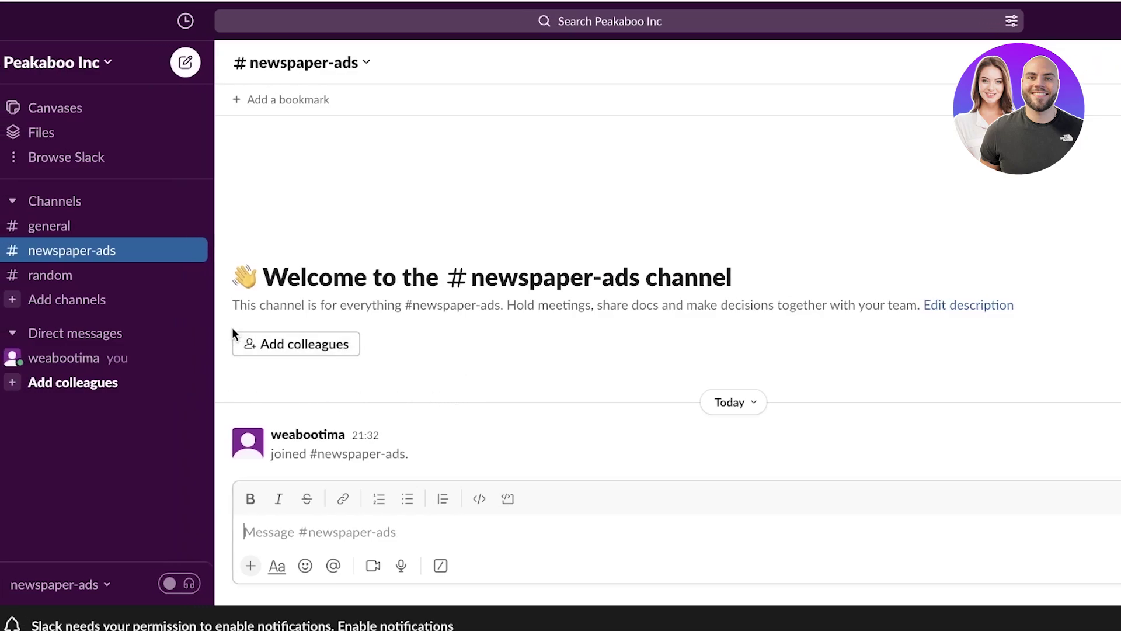
pyautogui.click(98, 275)
pyautogui.click(102, 255)
pyautogui.click(37, 209)
pyautogui.click(585, 171)
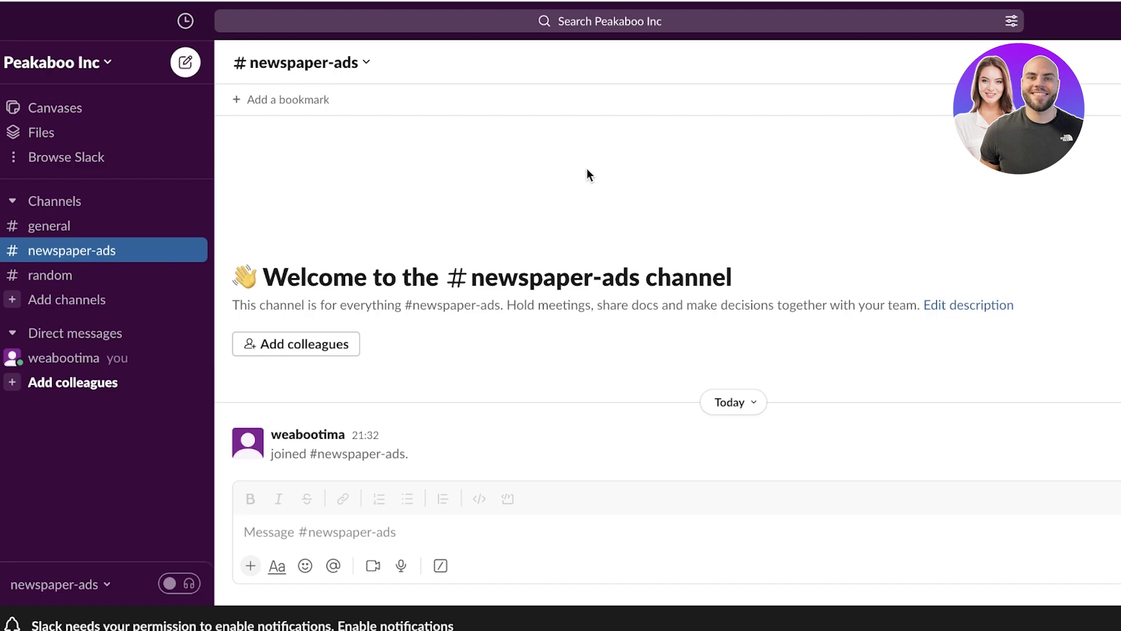
pyautogui.click(93, 70)
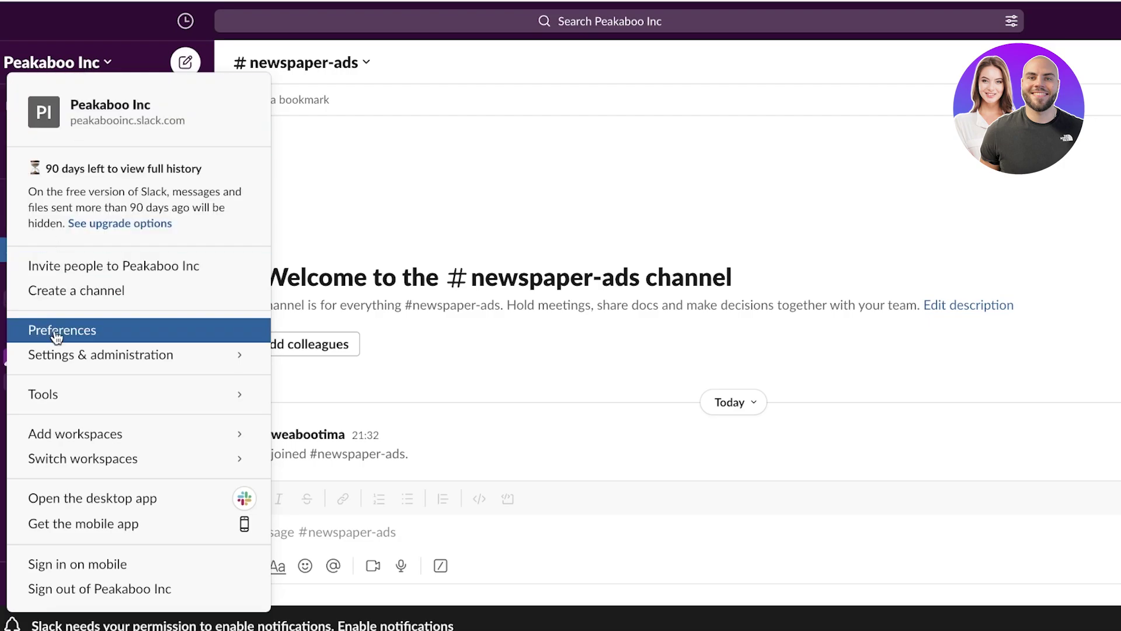
# Open Preferences from the workspace menu and go to its Sidebar section.
pyautogui.moveTo(66, 357)
pyautogui.click(62, 331)
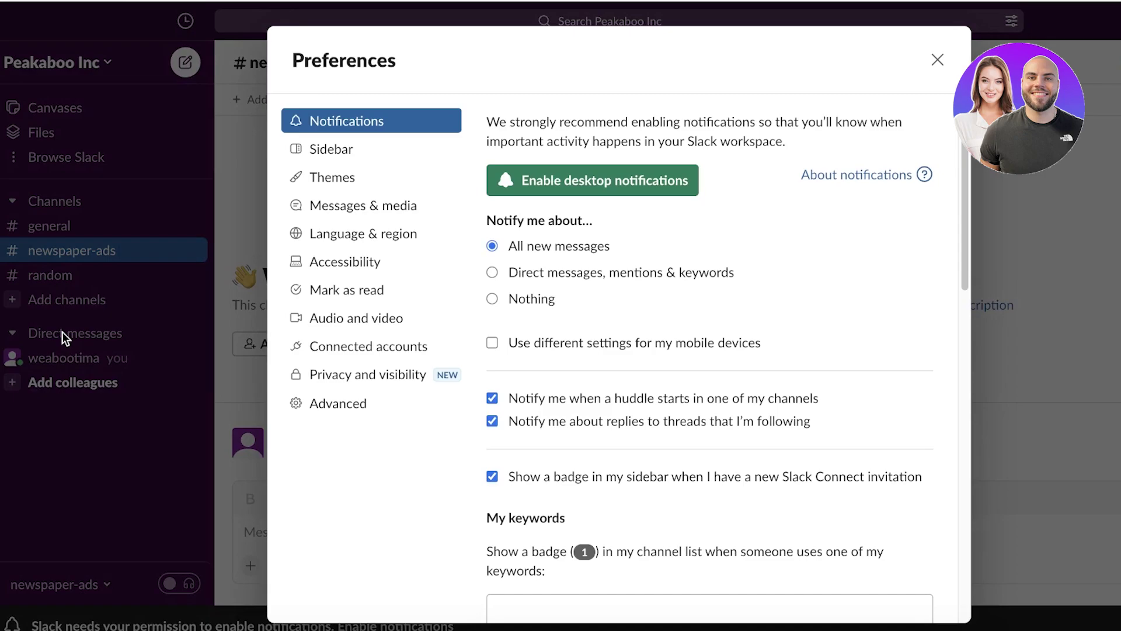
pyautogui.scroll(-1, 665, 335)
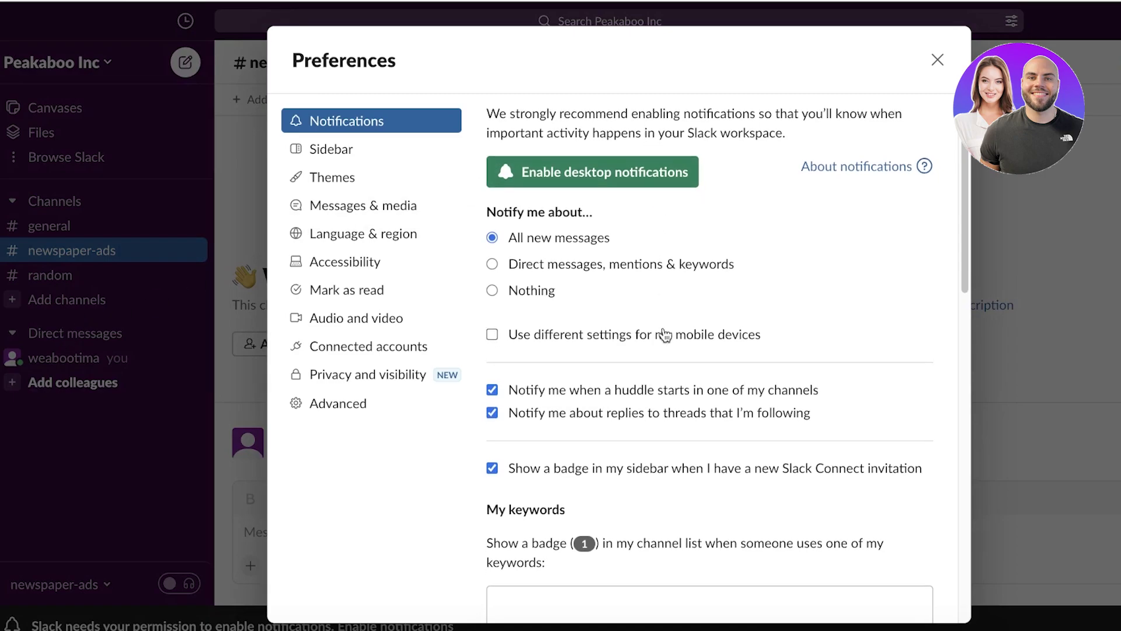
pyautogui.scroll(-5, 664, 335)
pyautogui.click(355, 162)
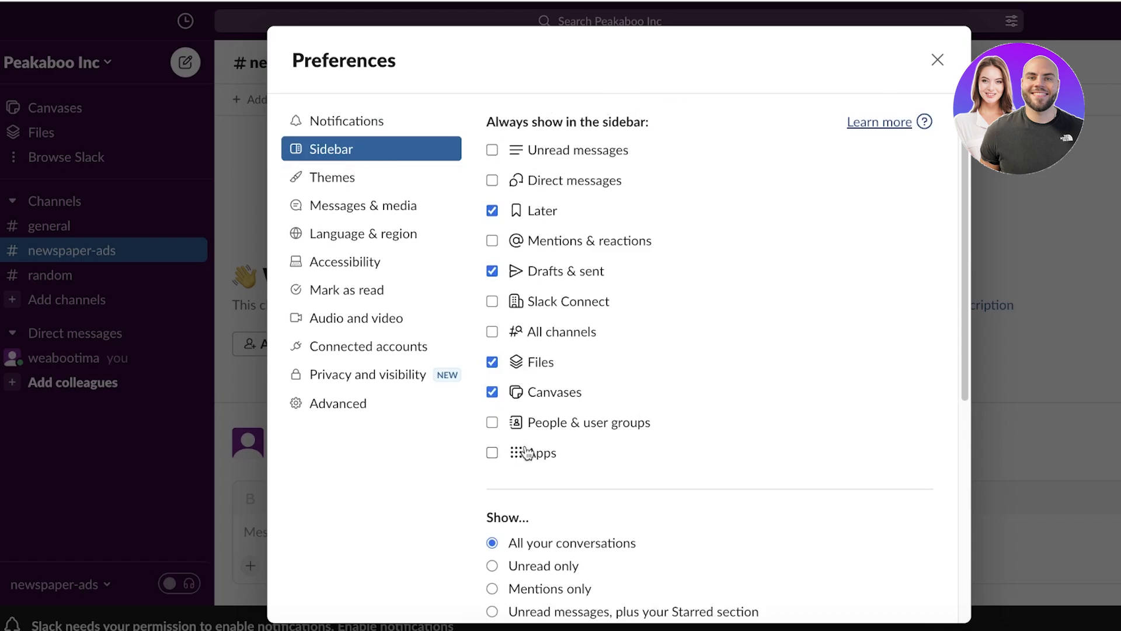
# Show People & user groups in the sidebar while leaving All channels hidden.
pyautogui.click(528, 427)
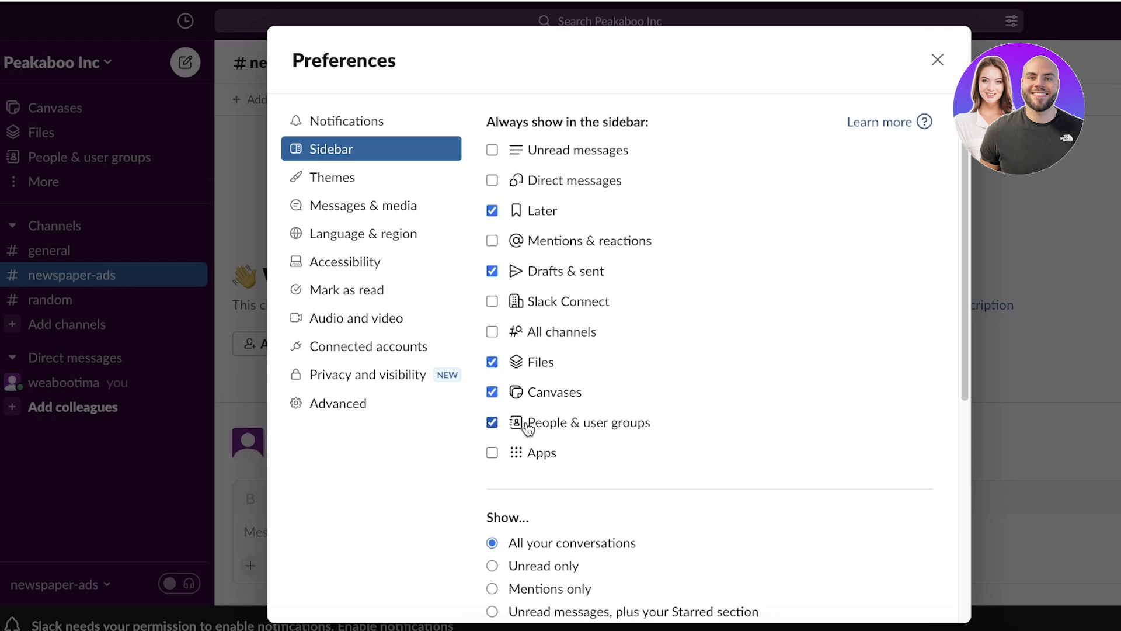
pyautogui.click(528, 428)
pyautogui.click(545, 333)
pyautogui.click(544, 333)
pyautogui.click(361, 175)
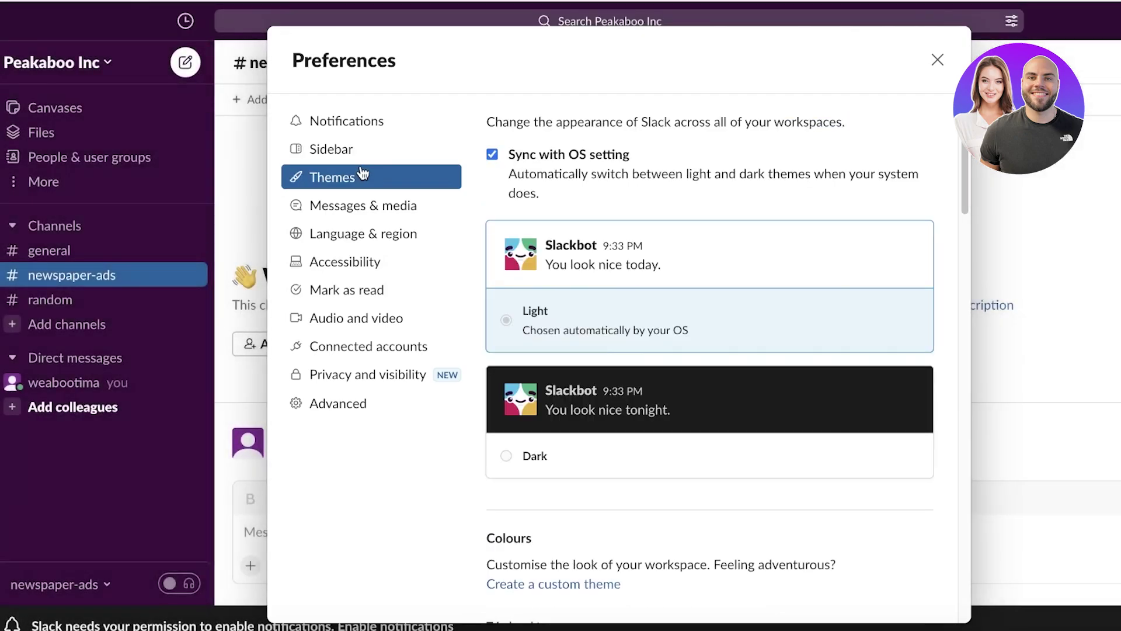
# Try the Aubergine, Hoth and Mood indigo themes, settling on classic Aubergine.
pyautogui.scroll(-10, 751, 250)
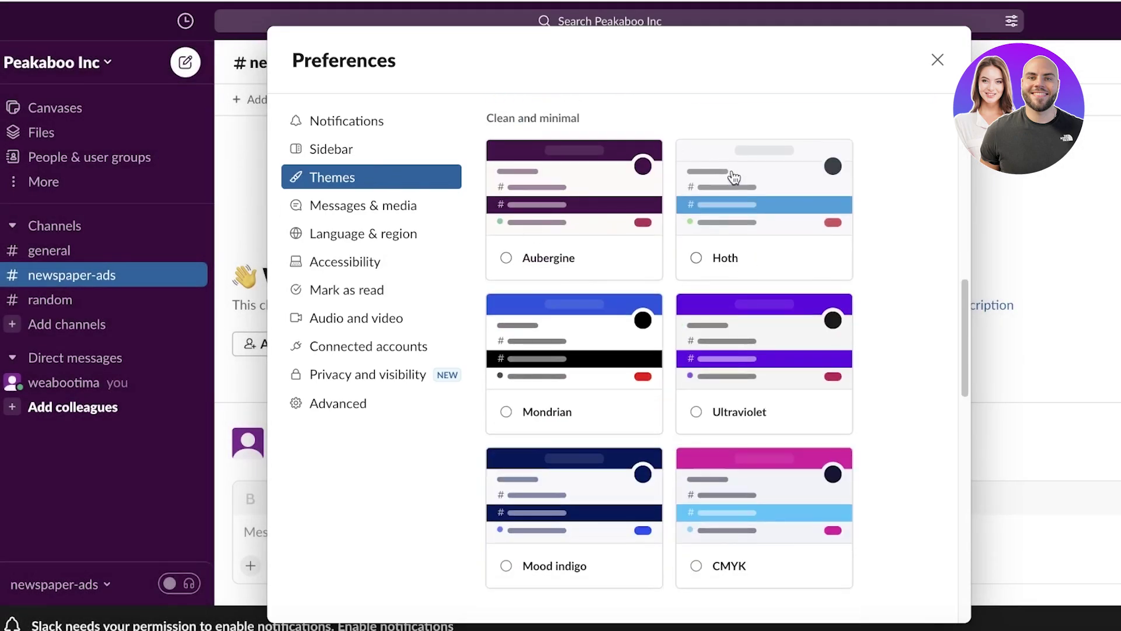
pyautogui.click(526, 233)
pyautogui.click(757, 218)
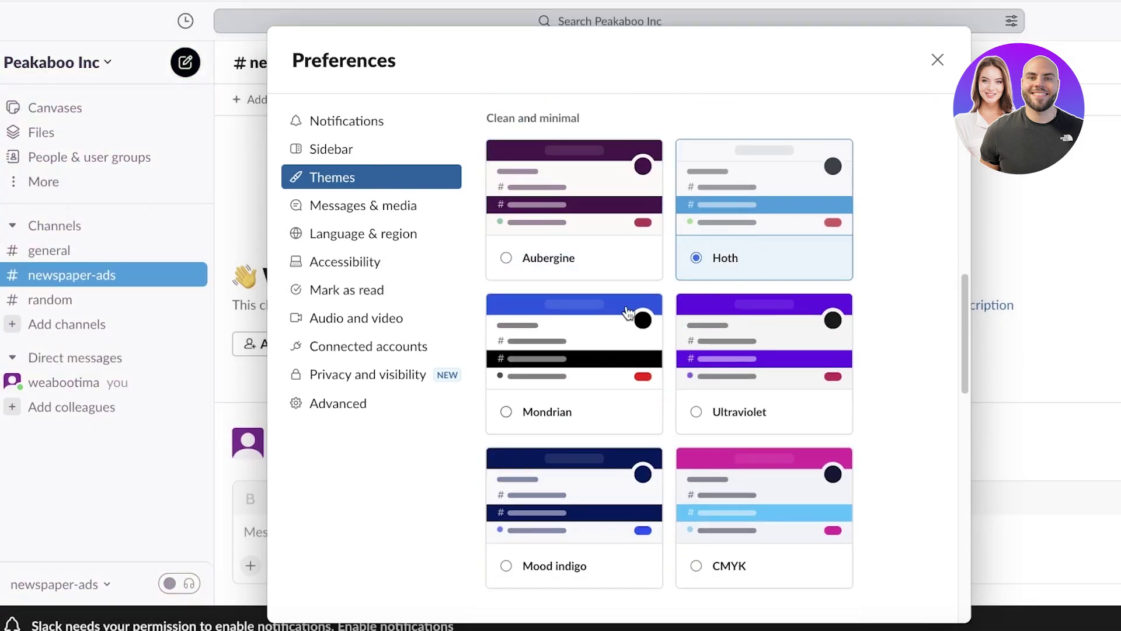
pyautogui.click(630, 493)
pyautogui.scroll(4, 708, 280)
pyautogui.click(613, 192)
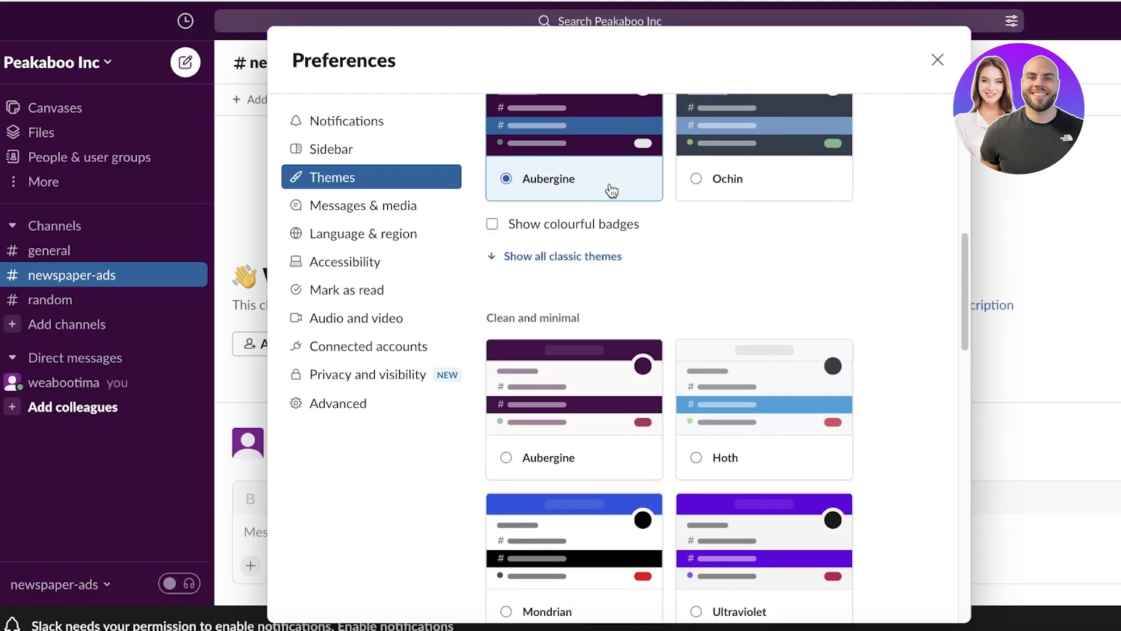
# Review the Language & region, Accessibility, Mark as read and Audio and video preferences.
pyautogui.scroll(6, 611, 193)
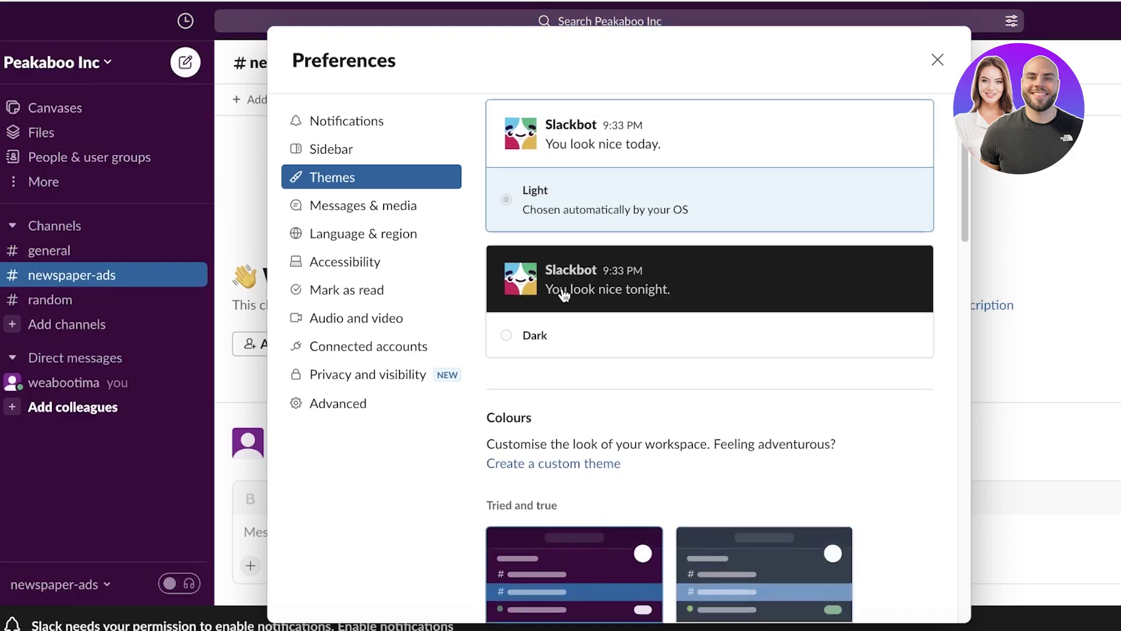
pyautogui.scroll(2, 564, 295)
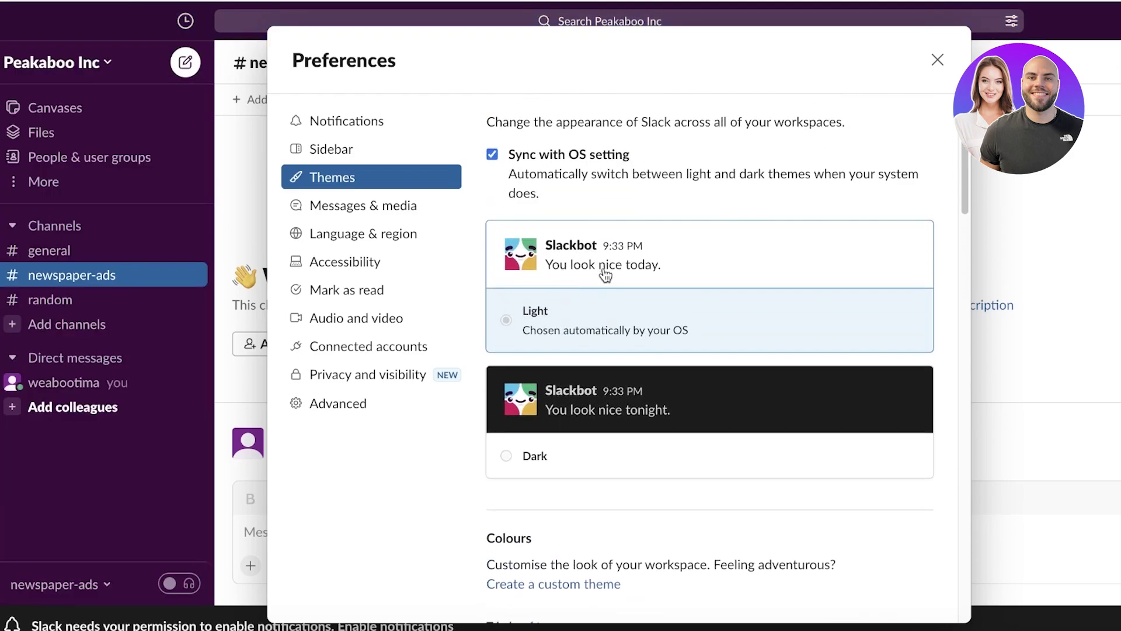
pyautogui.click(379, 228)
pyautogui.click(380, 264)
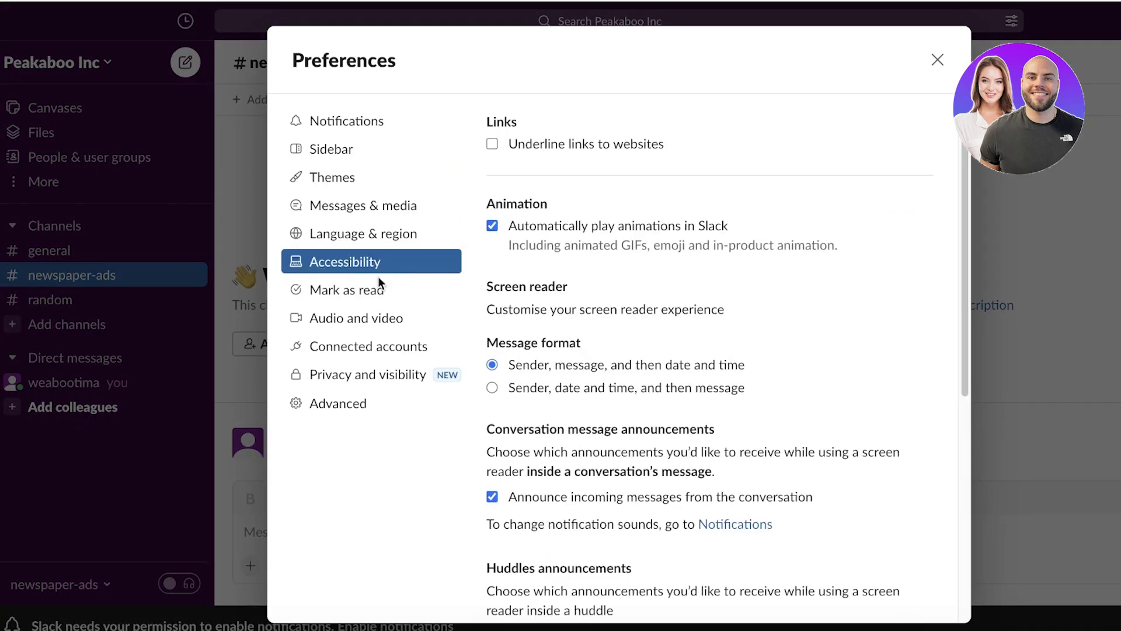
pyautogui.click(378, 291)
pyautogui.click(380, 320)
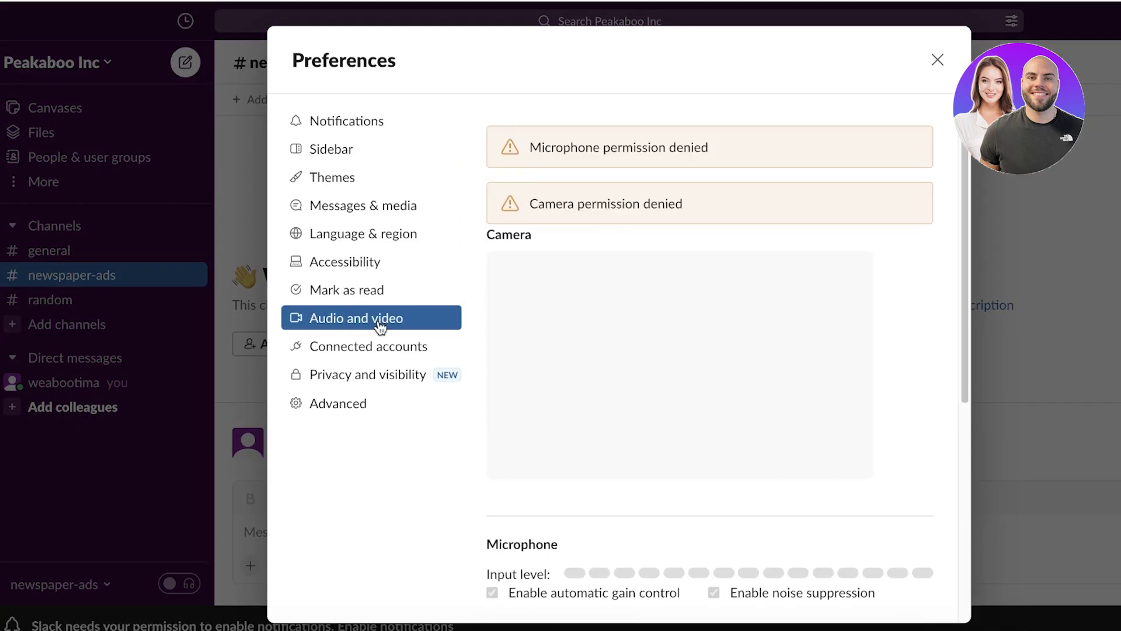
# Review the Connected accounts, Privacy and visibility, and Advanced preference sections.
pyautogui.scroll(-2, 550, 332)
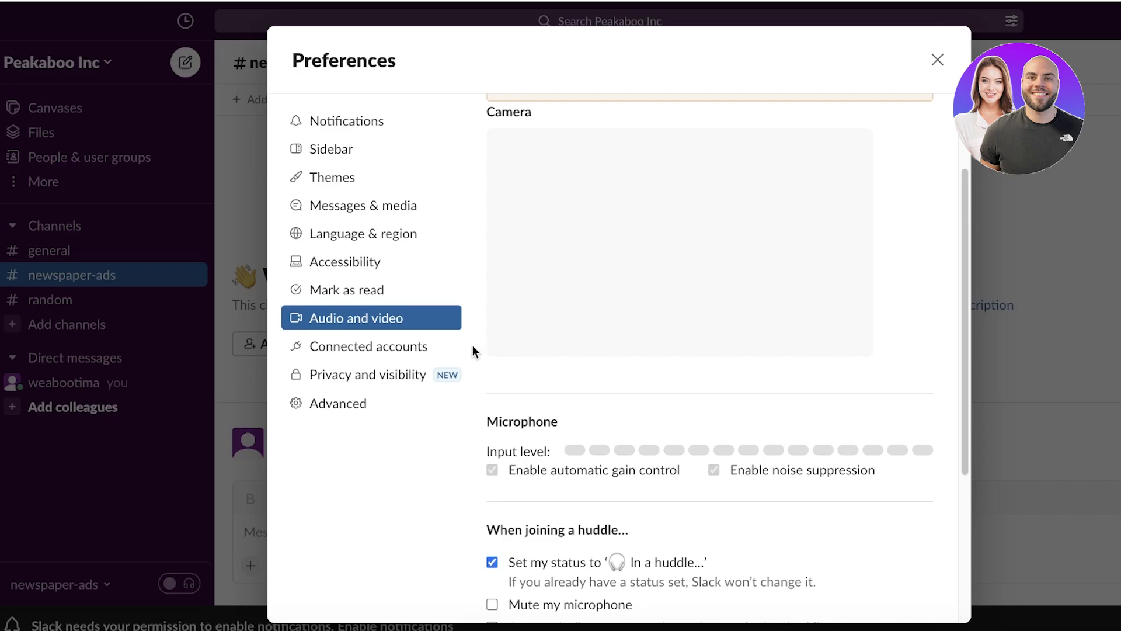
pyautogui.click(386, 355)
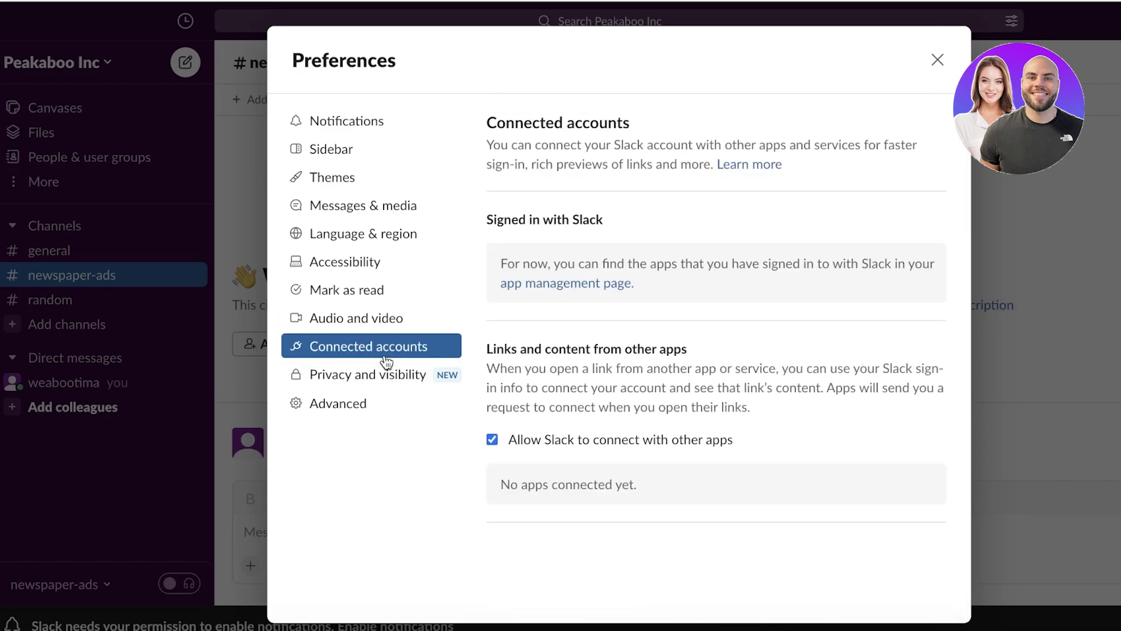
pyautogui.click(382, 372)
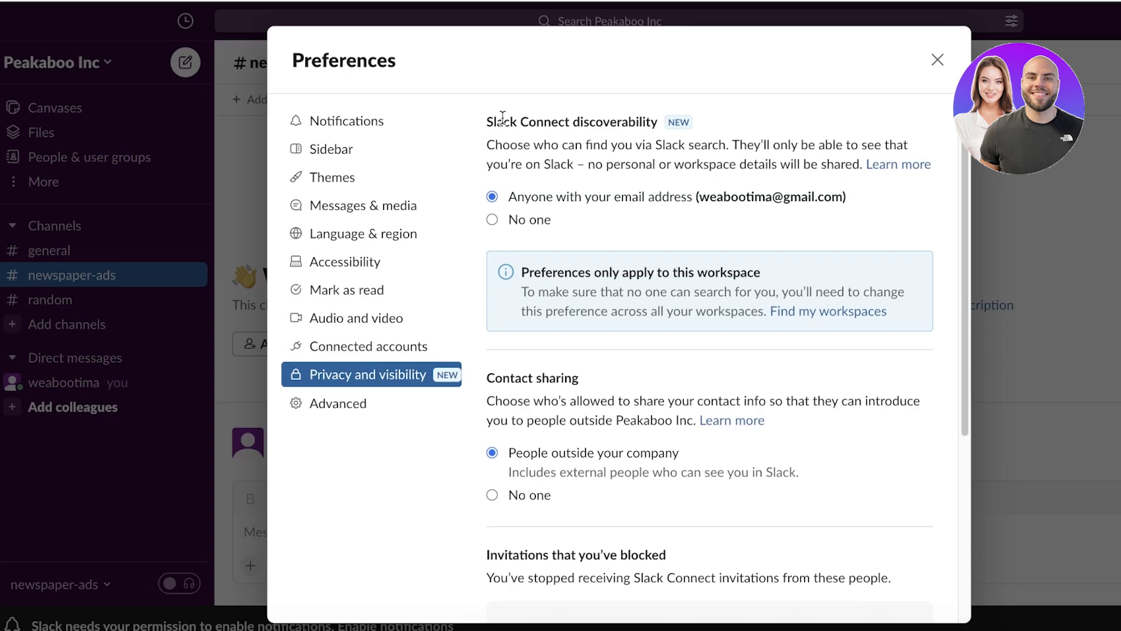
pyautogui.scroll(-3, 583, 240)
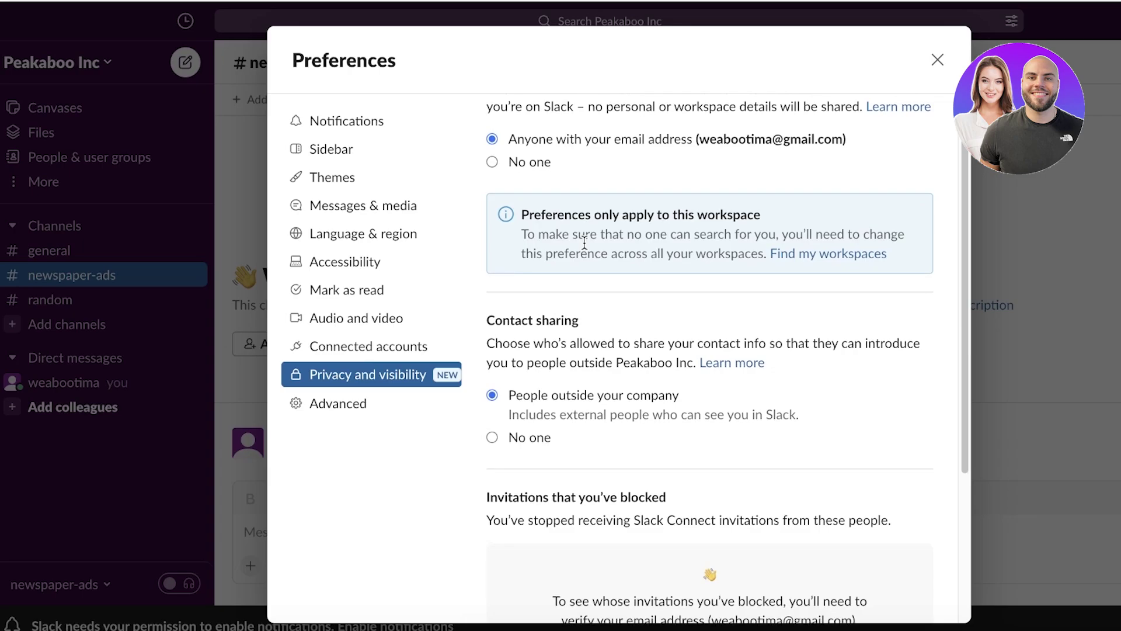
pyautogui.scroll(-1, 574, 261)
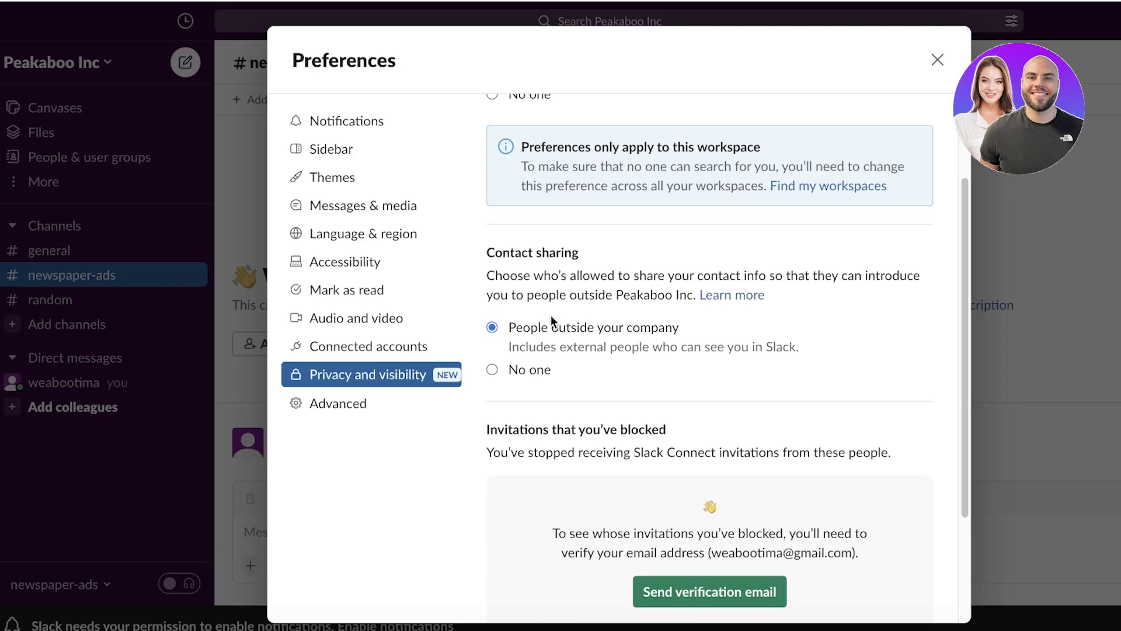
pyautogui.moveTo(530, 327); pyautogui.dragTo(716, 353)
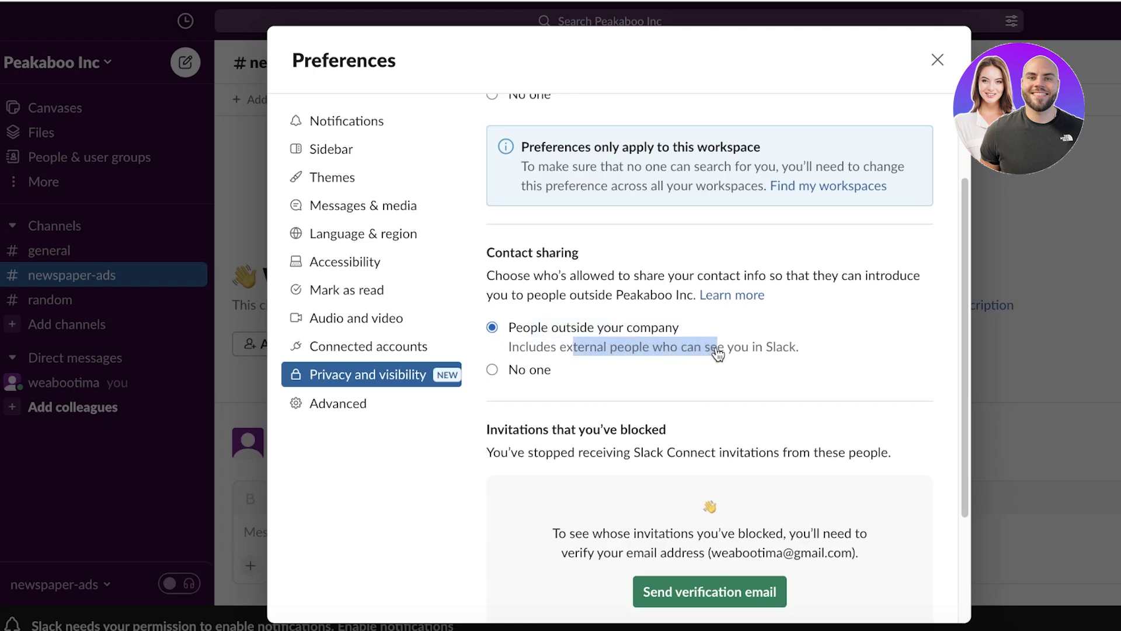
pyautogui.click(717, 353)
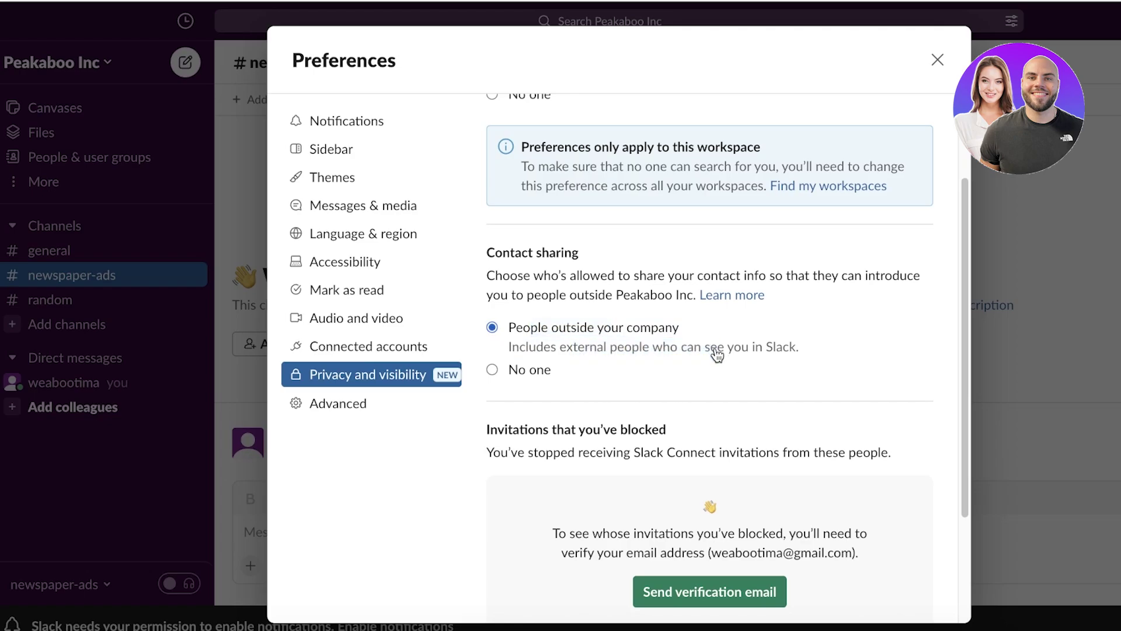
pyautogui.scroll(-3, 809, 388)
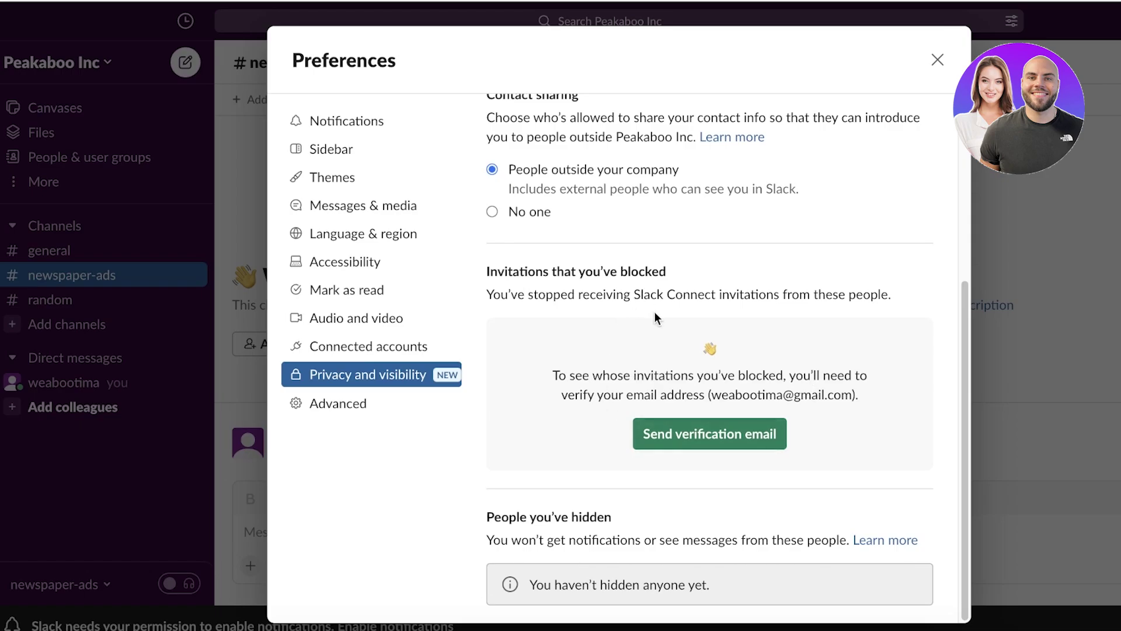
pyautogui.click(318, 403)
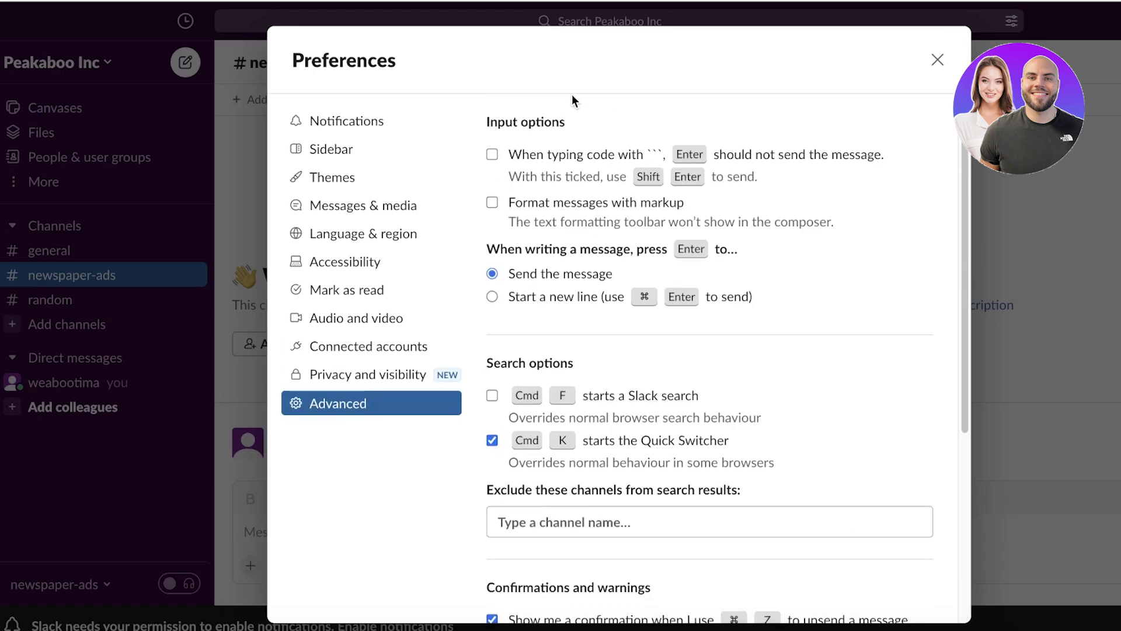
pyautogui.scroll(-5, 689, 399)
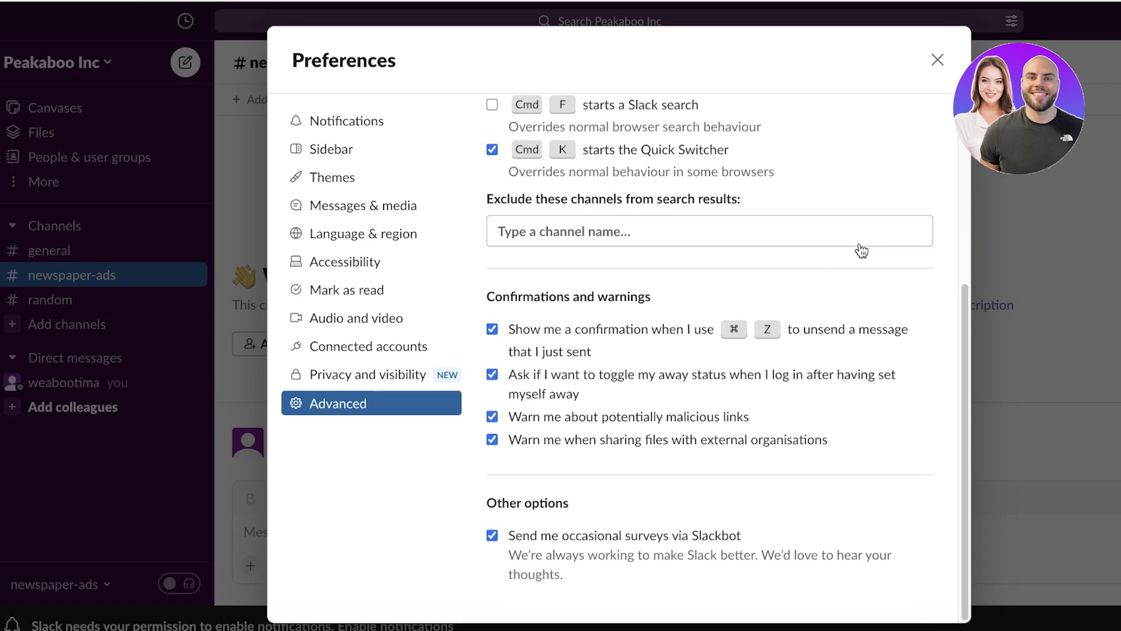
# Close preferences and look through the Peakaboo Inc workspace menu and settings.
pyautogui.click(937, 61)
pyautogui.click(91, 63)
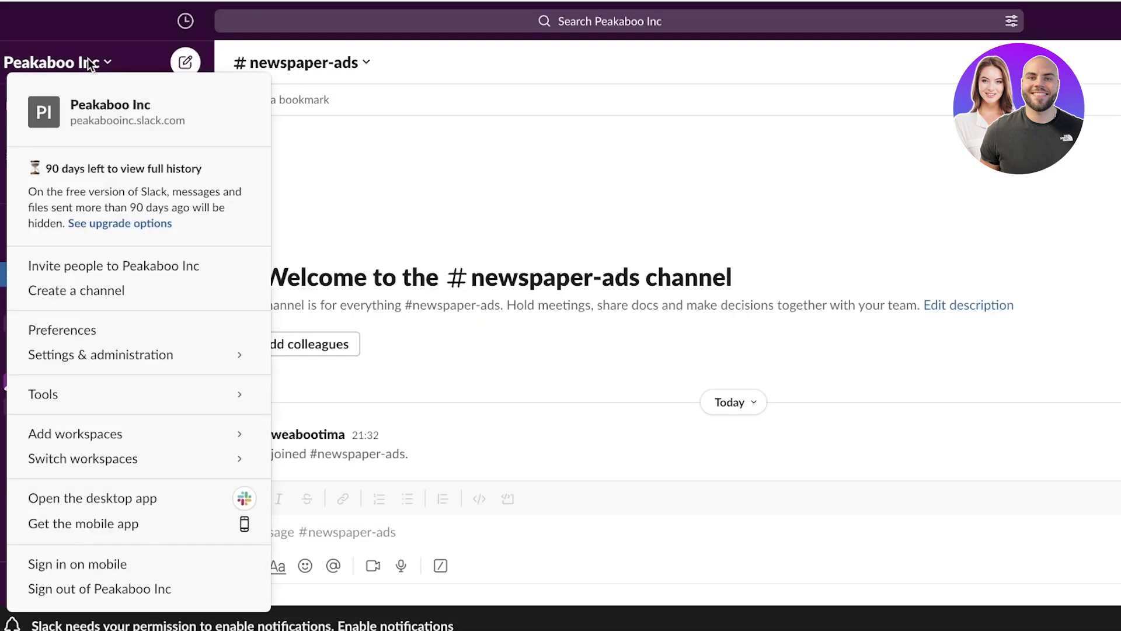
pyautogui.moveTo(95, 367)
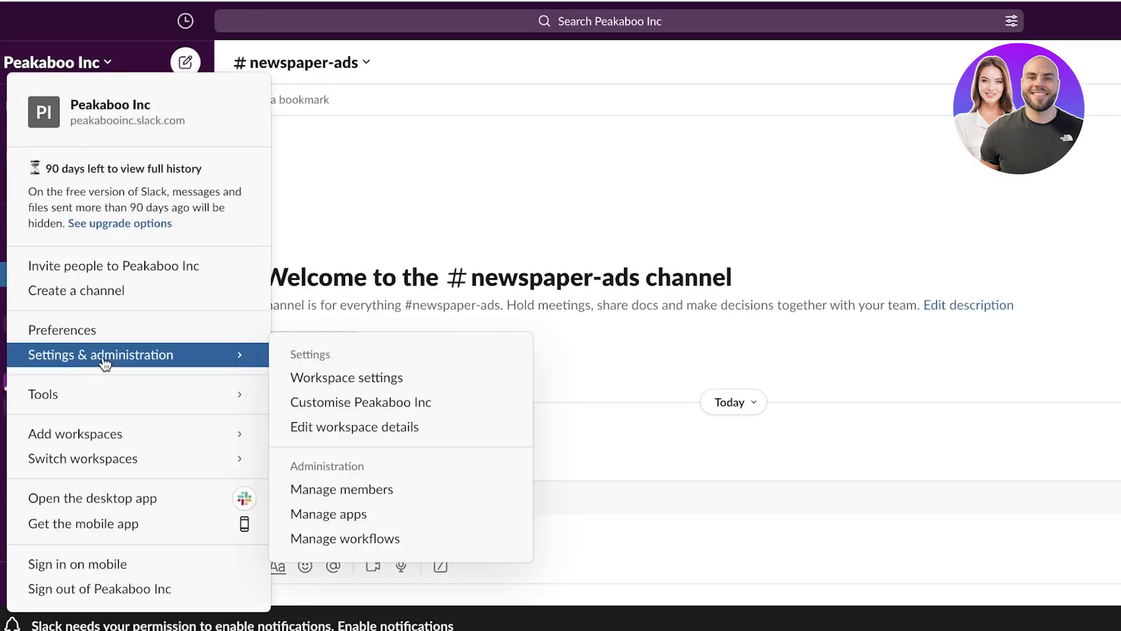
pyautogui.click(338, 379)
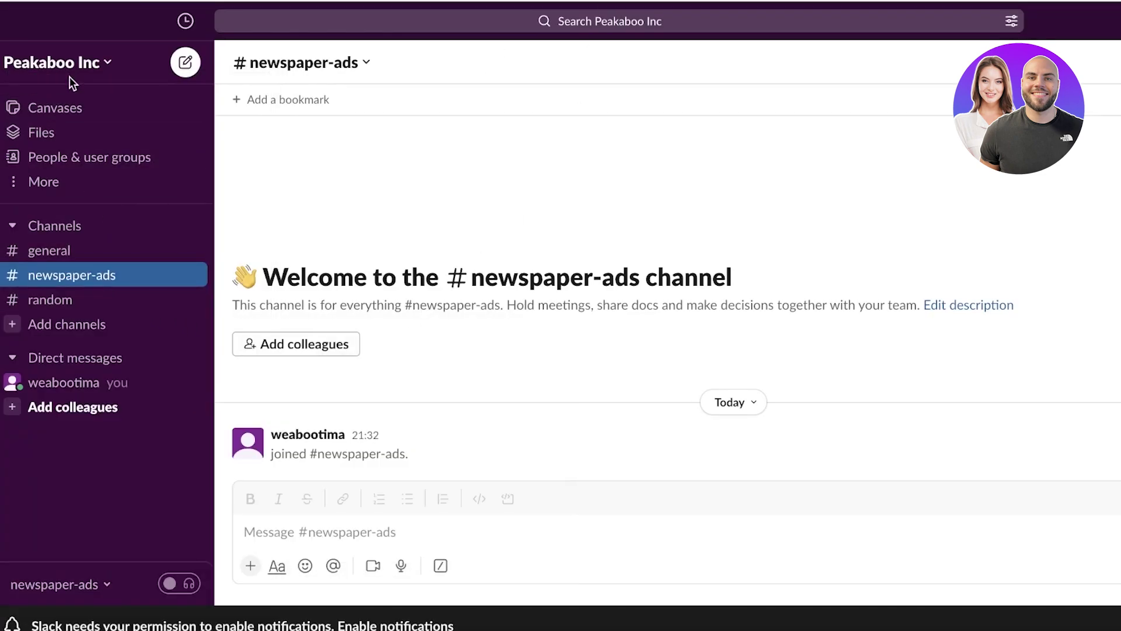
pyautogui.click(69, 64)
pyautogui.moveTo(73, 356)
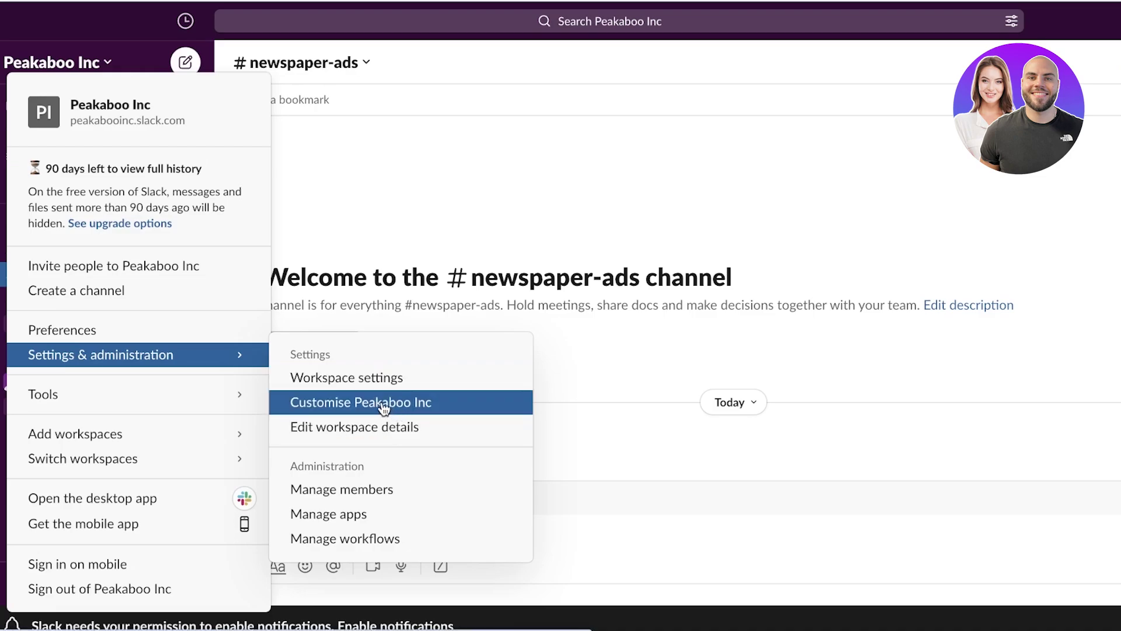
pyautogui.click(594, 277)
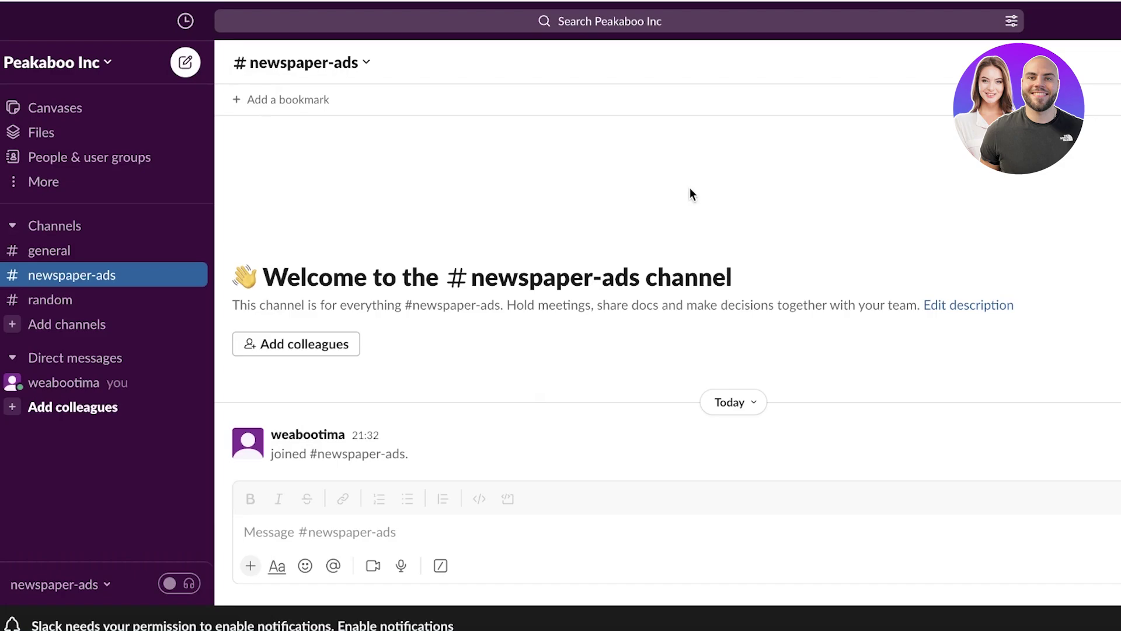
# Dismiss the Invite people window and switch to the #general channel.
pyautogui.click(47, 409)
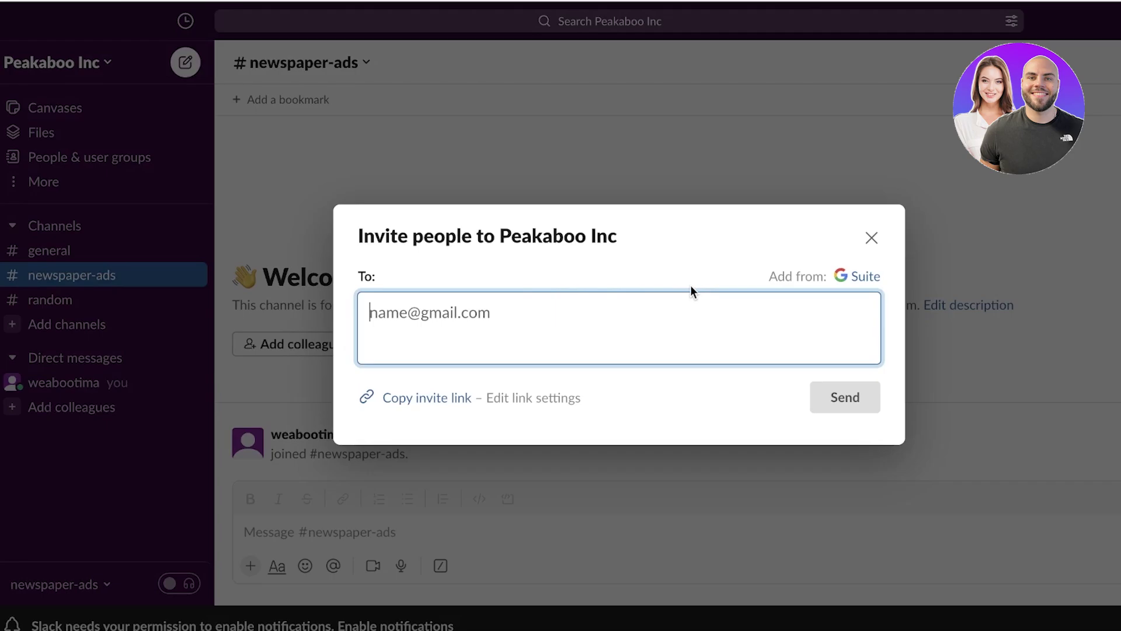
pyautogui.click(874, 237)
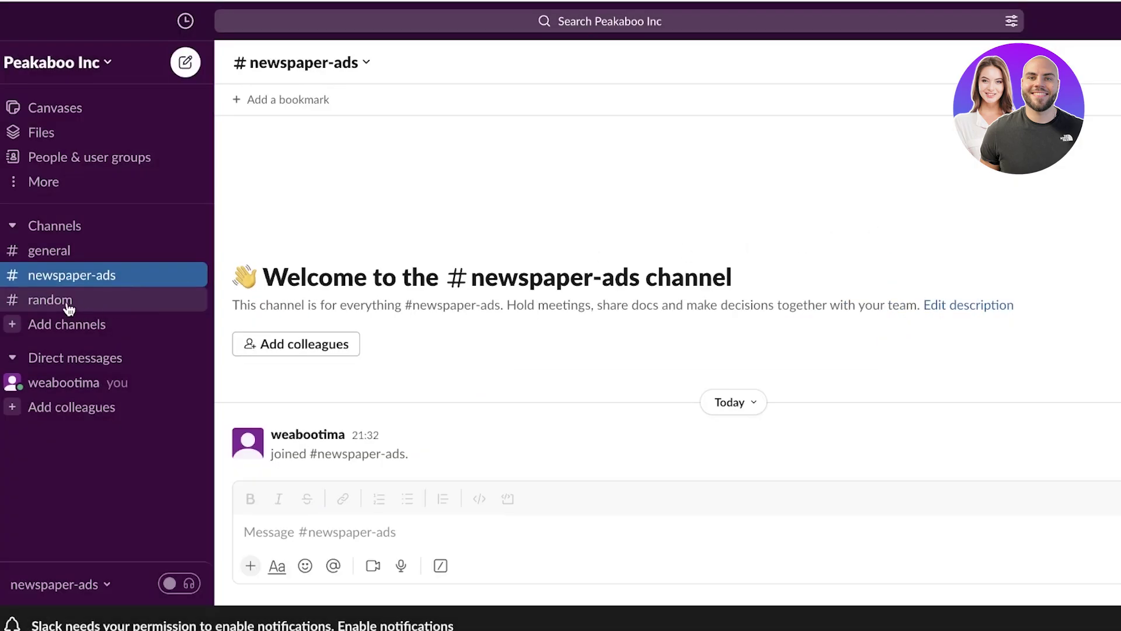
pyautogui.click(47, 228)
pyautogui.click(46, 228)
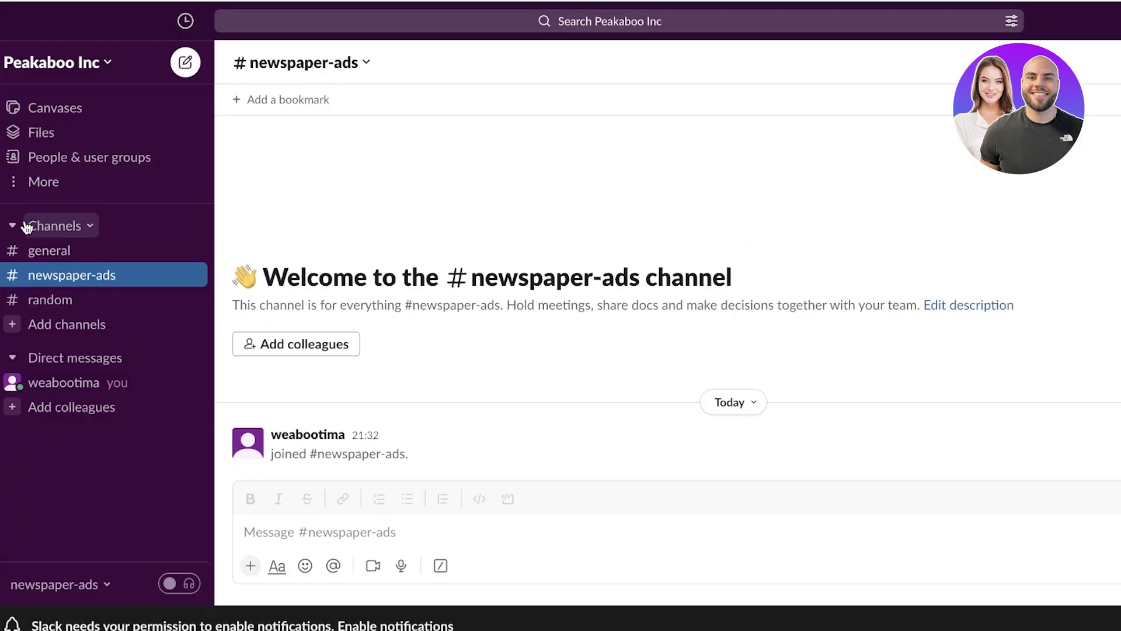
pyautogui.click(35, 251)
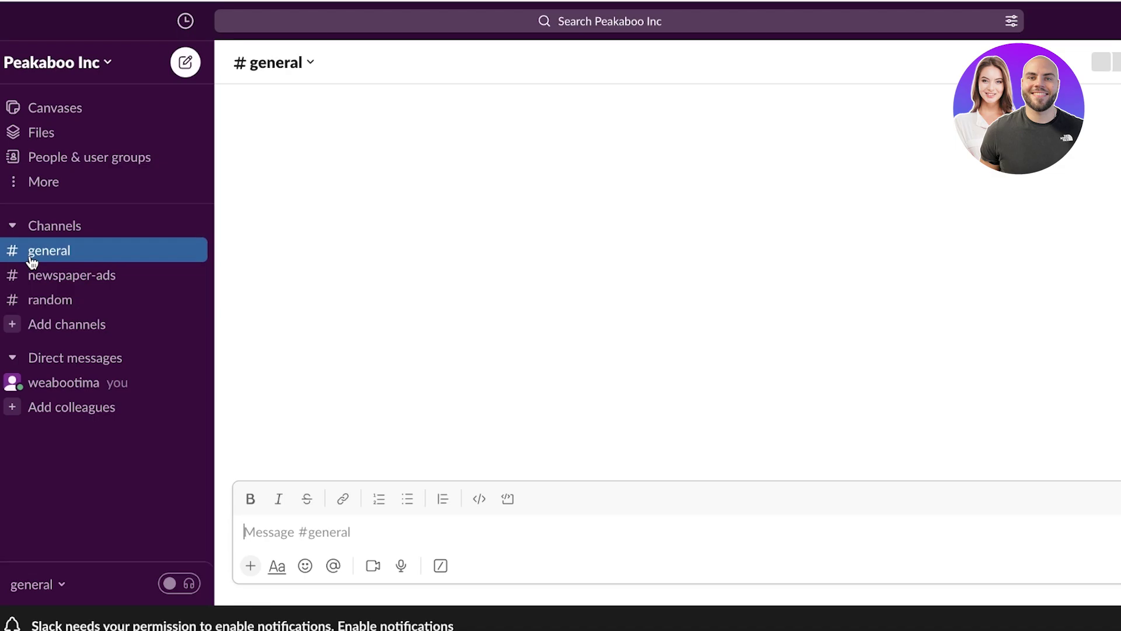
# Open #general's channel details, review About and Integrations, and land on Settings.
pyautogui.click(292, 61)
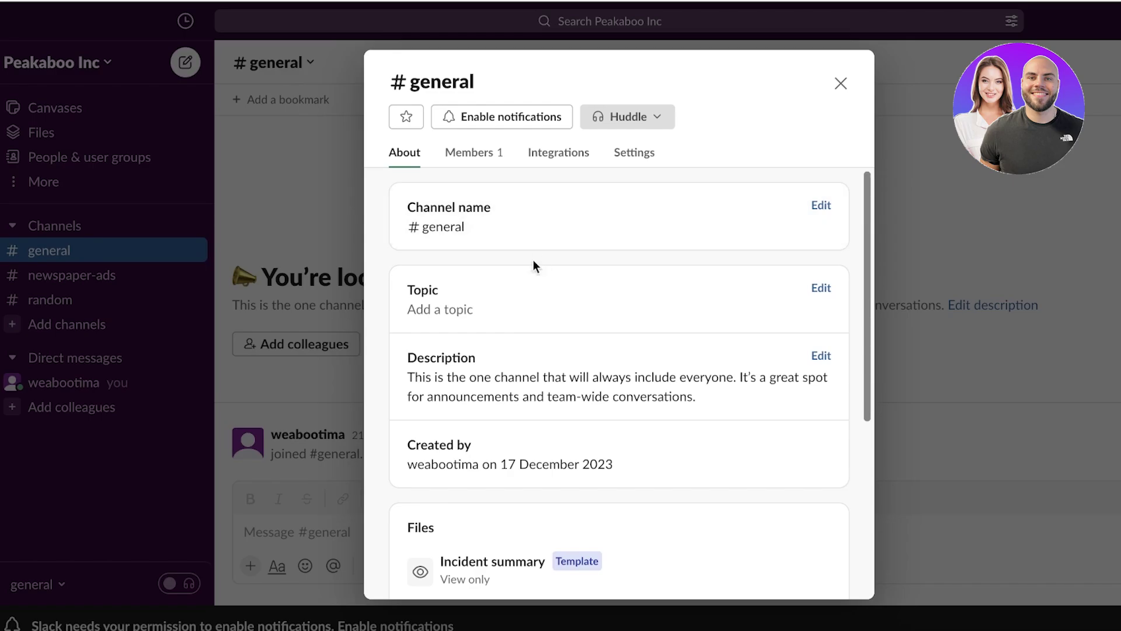
pyautogui.scroll(-3, 506, 295)
pyautogui.scroll(-5, 402, 358)
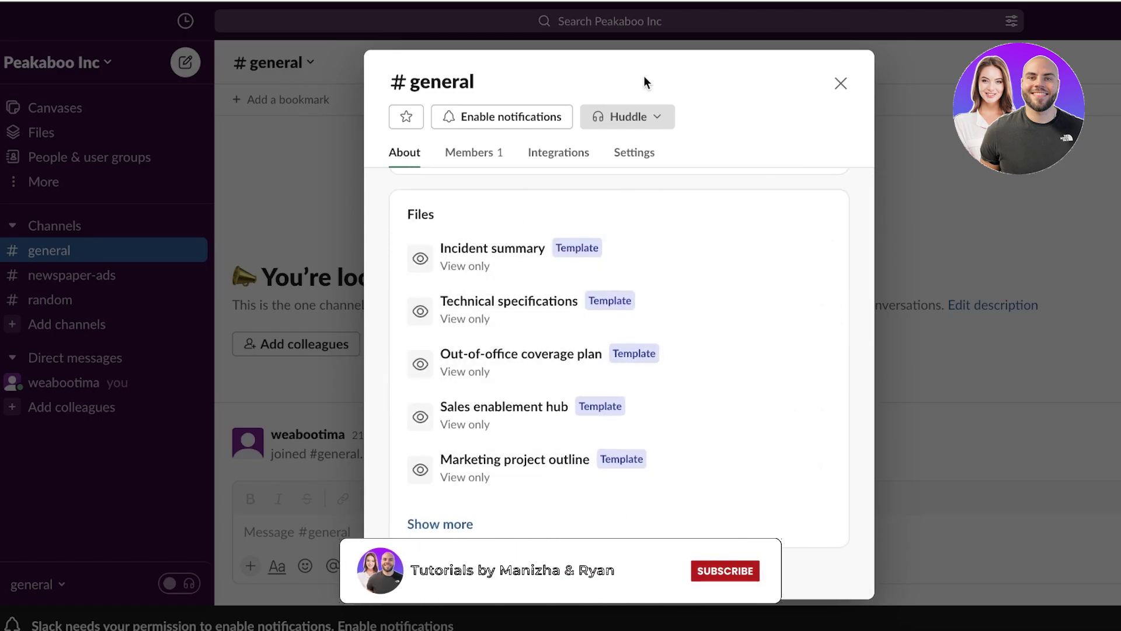
pyautogui.scroll(5, 748, 255)
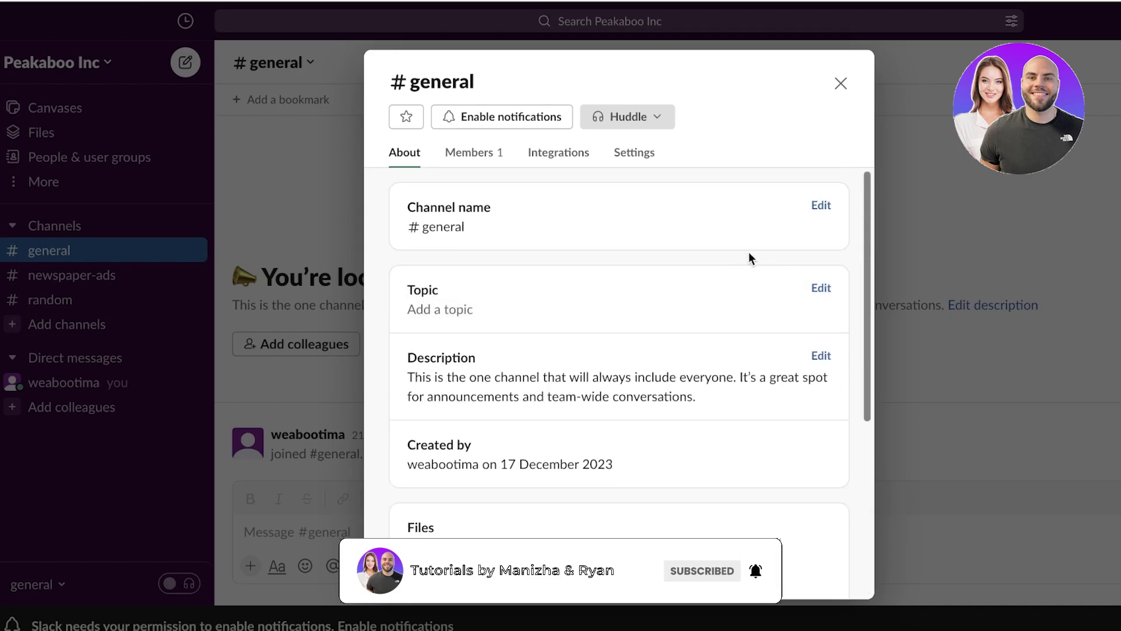
pyautogui.click(637, 155)
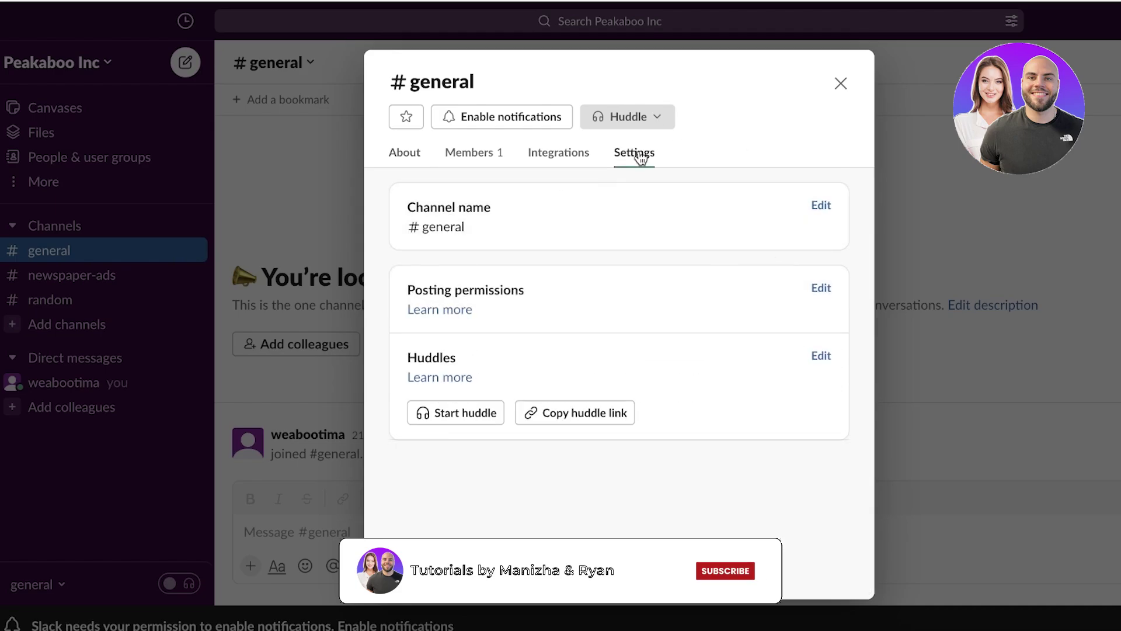
pyautogui.click(543, 164)
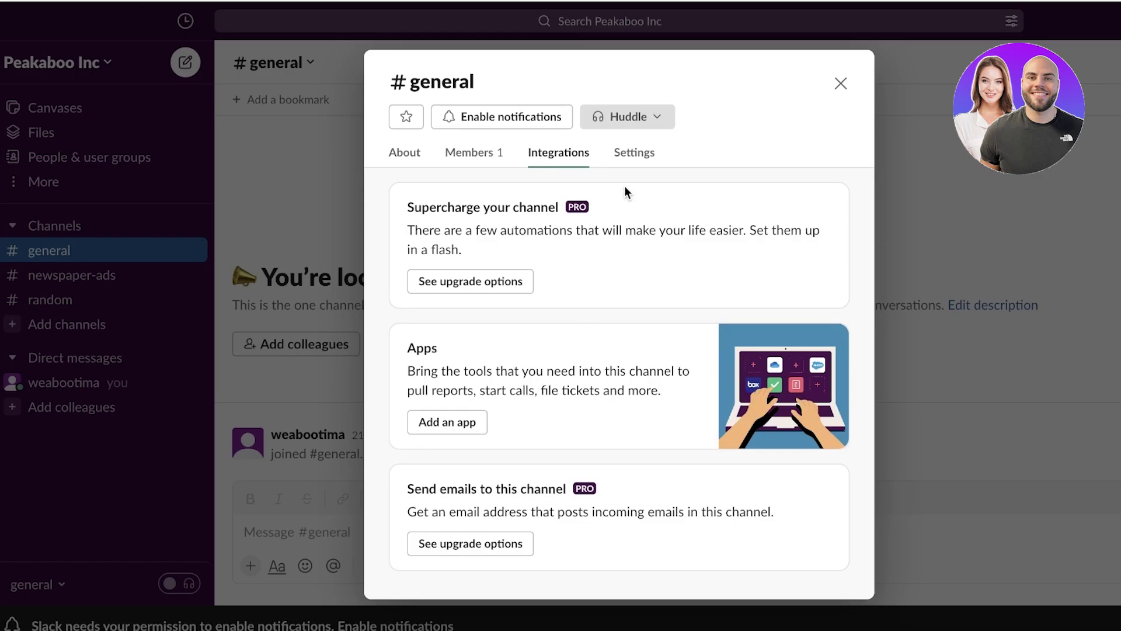
pyautogui.click(628, 166)
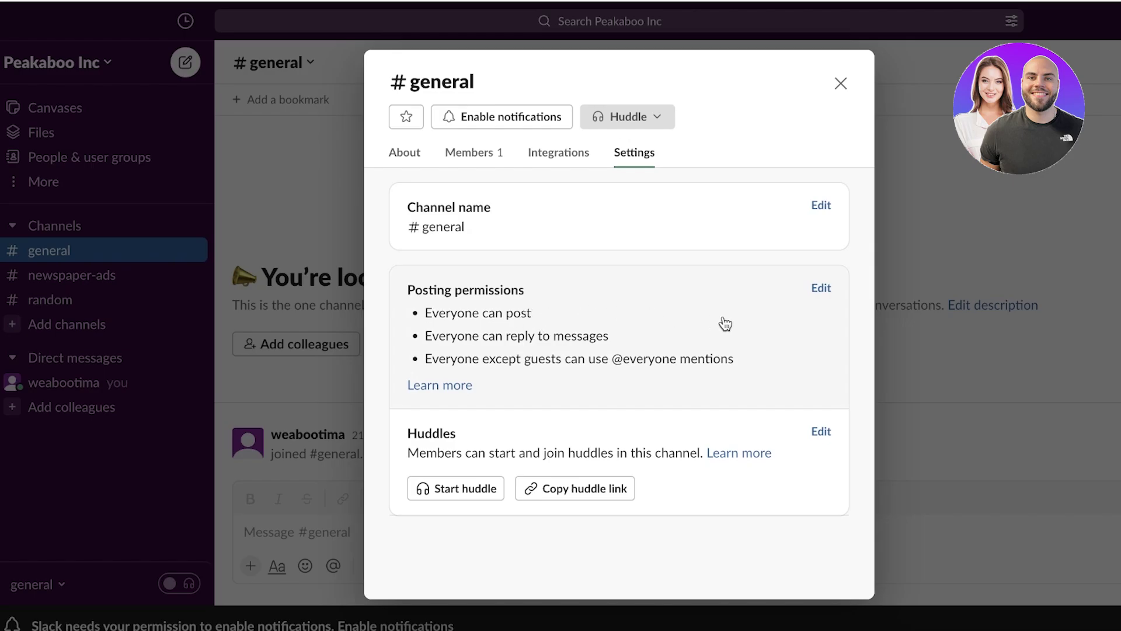
# Set #general posting permissions to Admins only with thread replies disabled, and save.
pyautogui.click(821, 288)
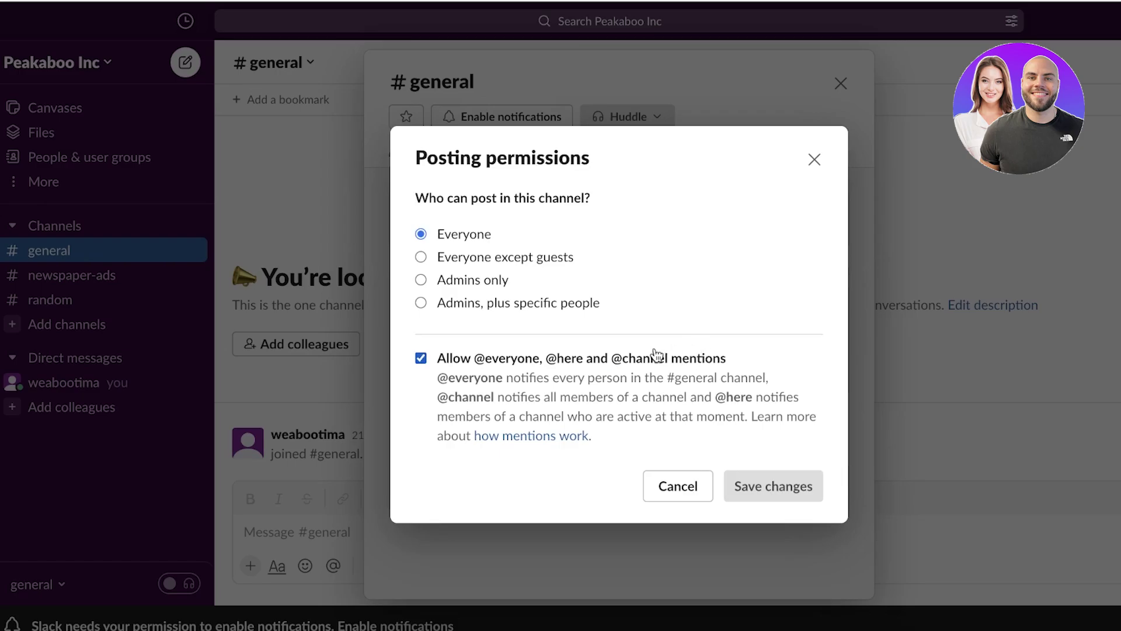
pyautogui.click(462, 284)
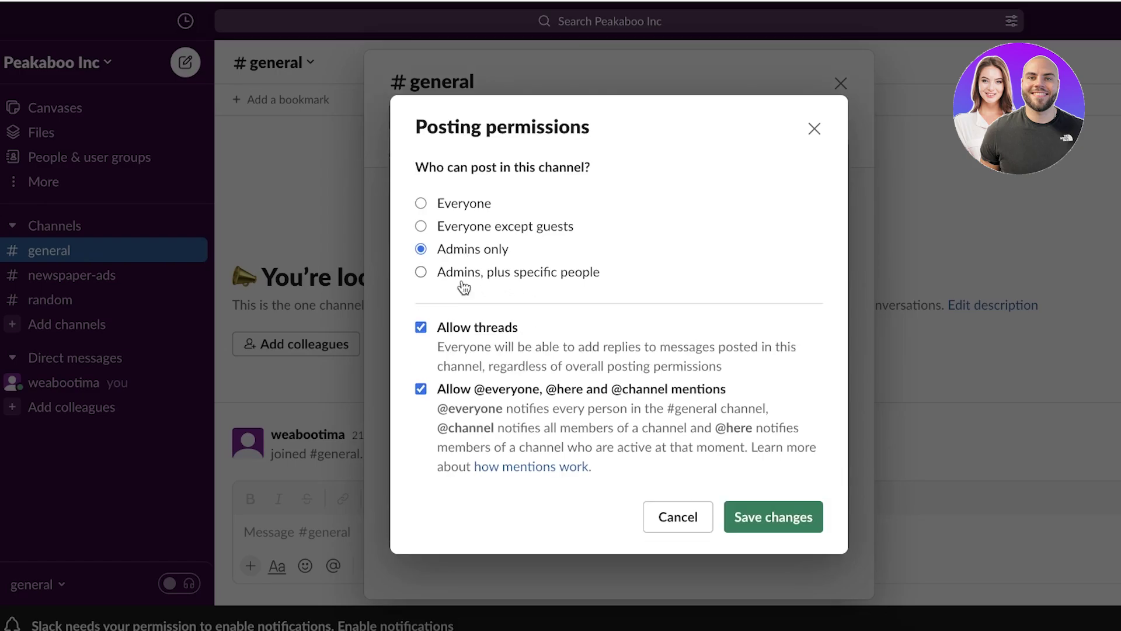
pyautogui.click(584, 274)
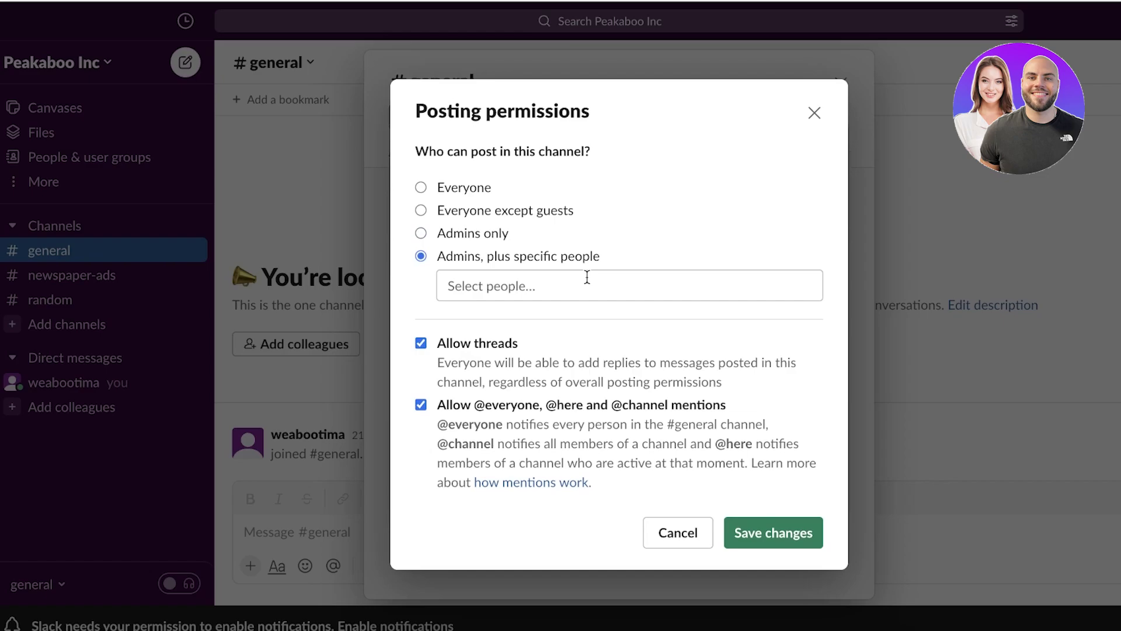
pyautogui.click(421, 234)
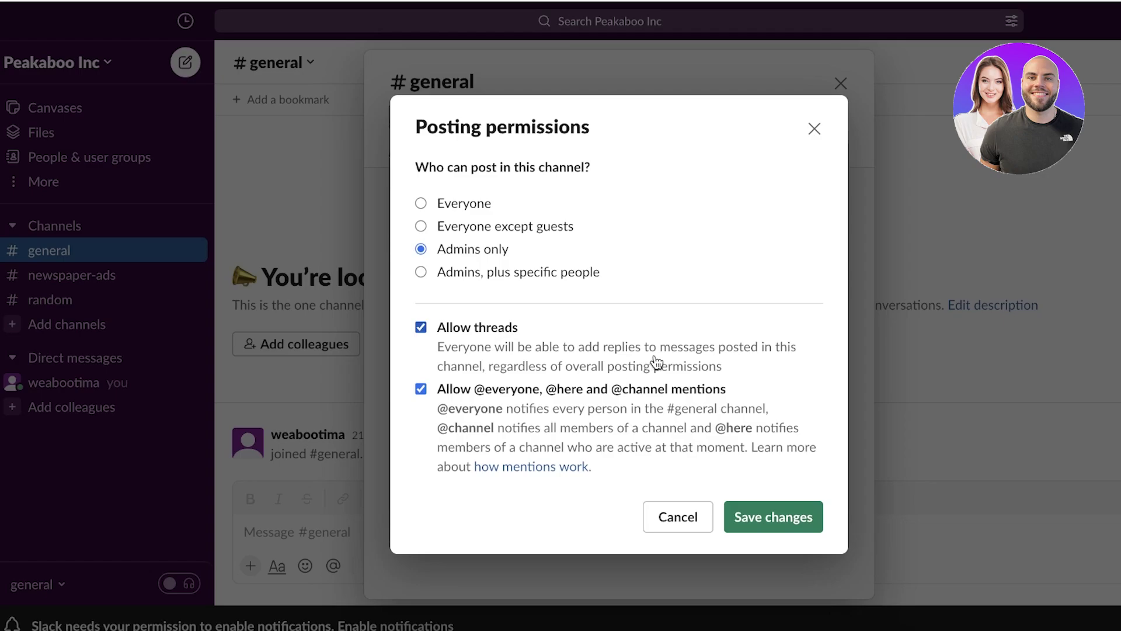
pyautogui.click(462, 332)
pyautogui.moveTo(463, 427); pyautogui.dragTo(700, 459)
pyautogui.click(784, 517)
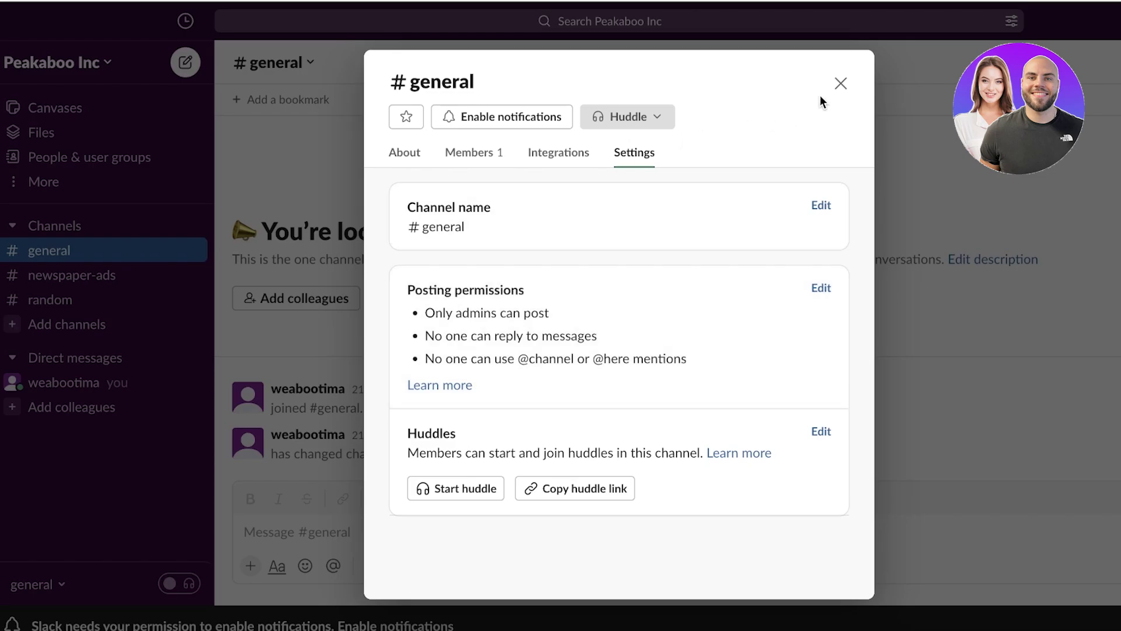
# Reopen #general's details to view its Members tab showing one member, then close it.
pyautogui.click(841, 83)
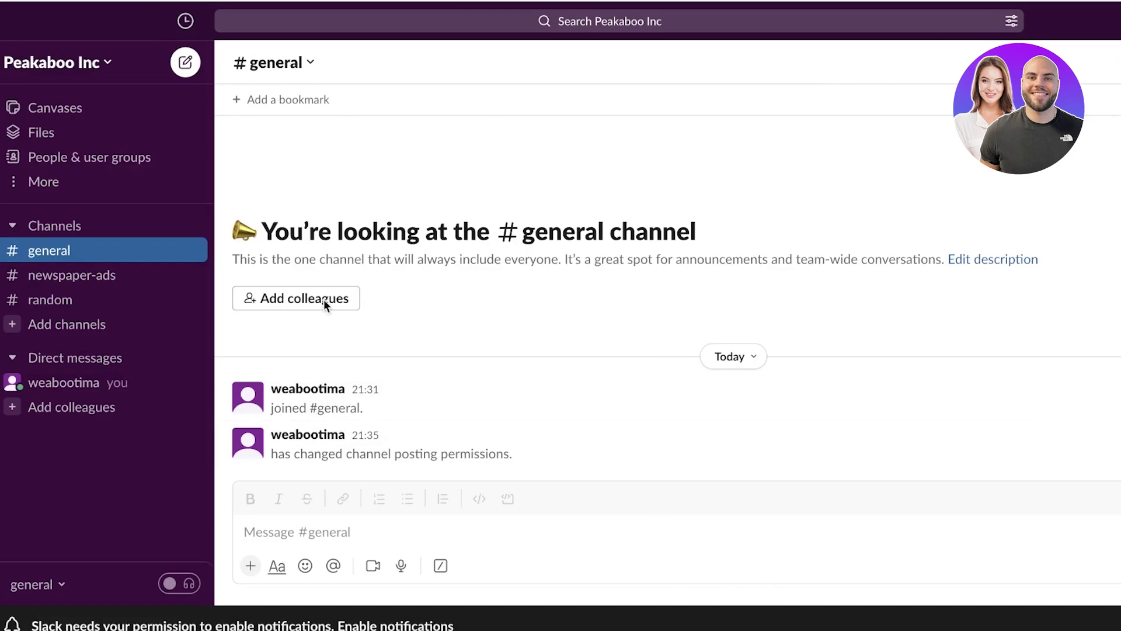
pyautogui.click(293, 60)
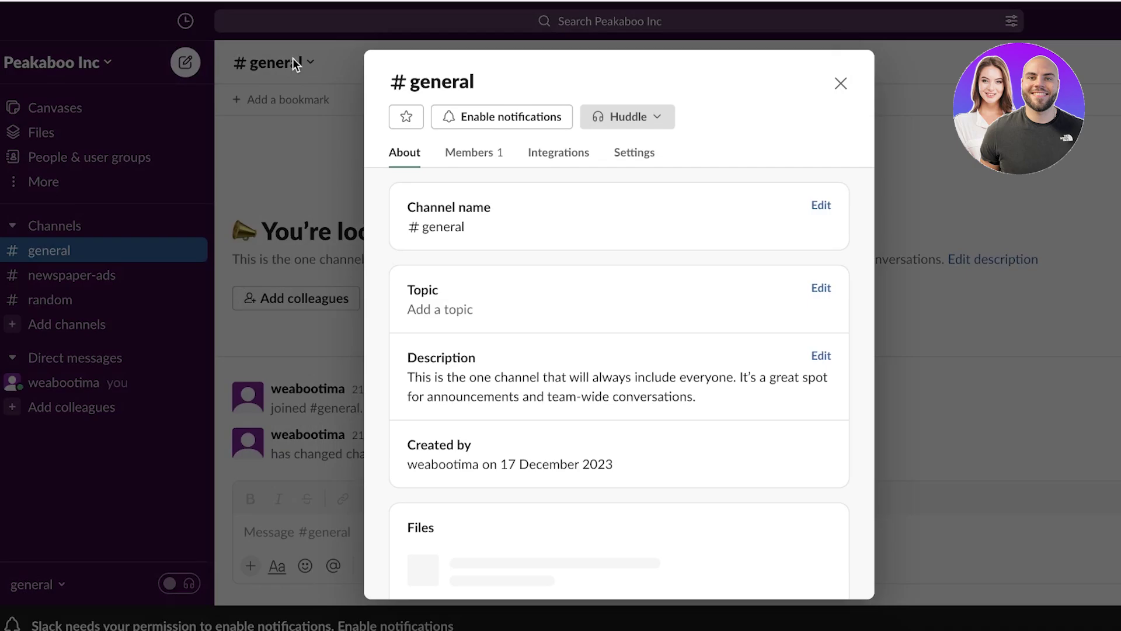
pyautogui.scroll(-5, 489, 212)
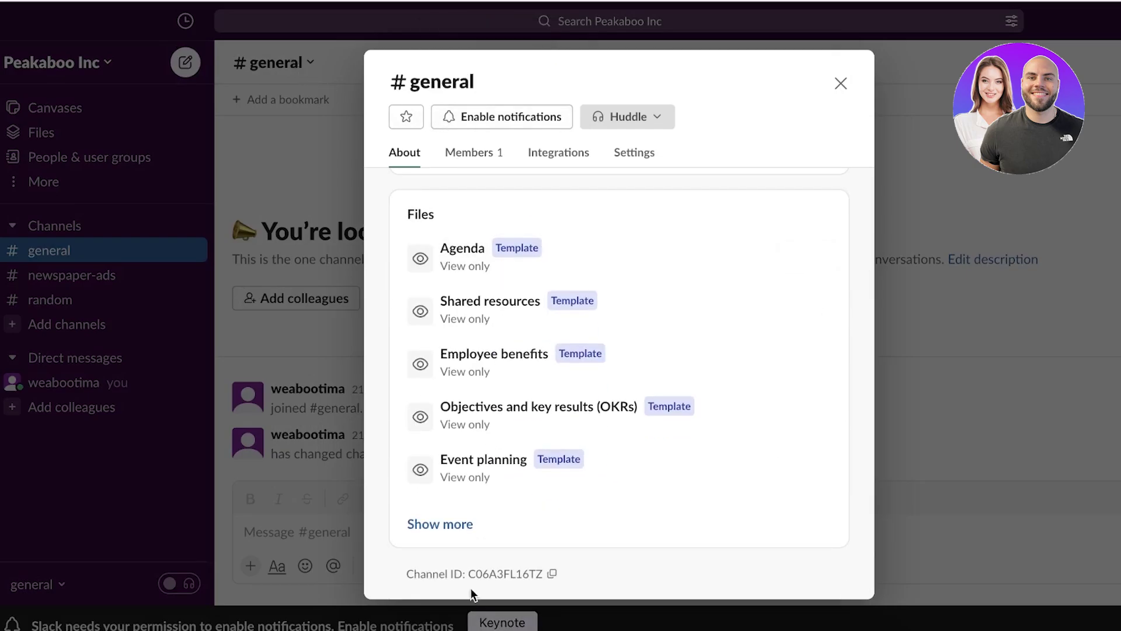
pyautogui.scroll(5, 518, 230)
pyautogui.click(637, 167)
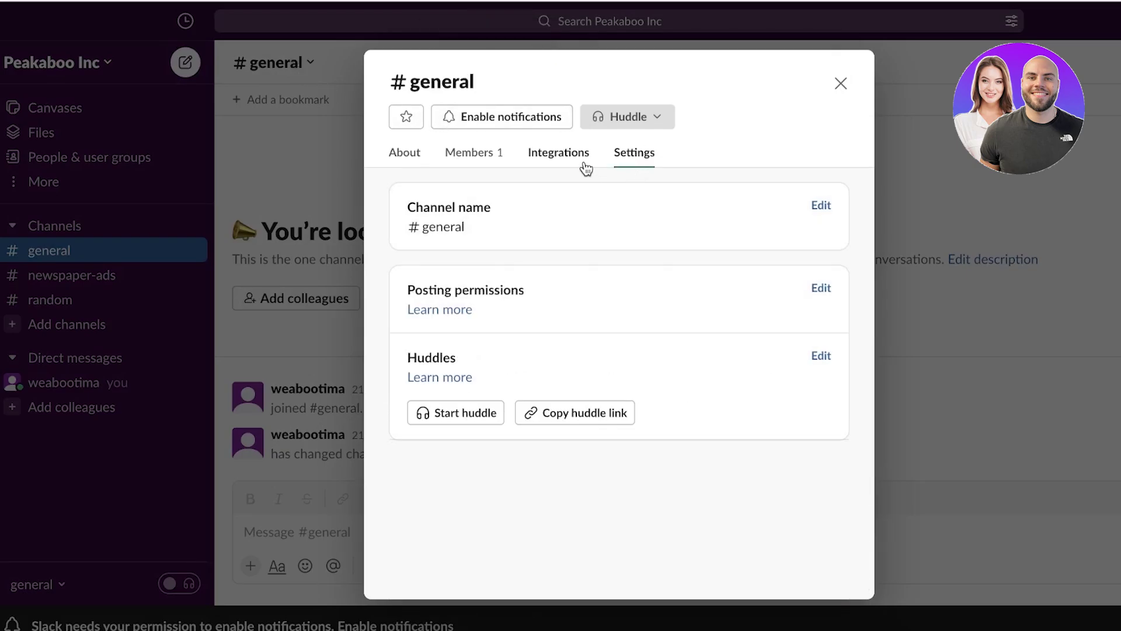
pyautogui.click(477, 163)
pyautogui.click(433, 253)
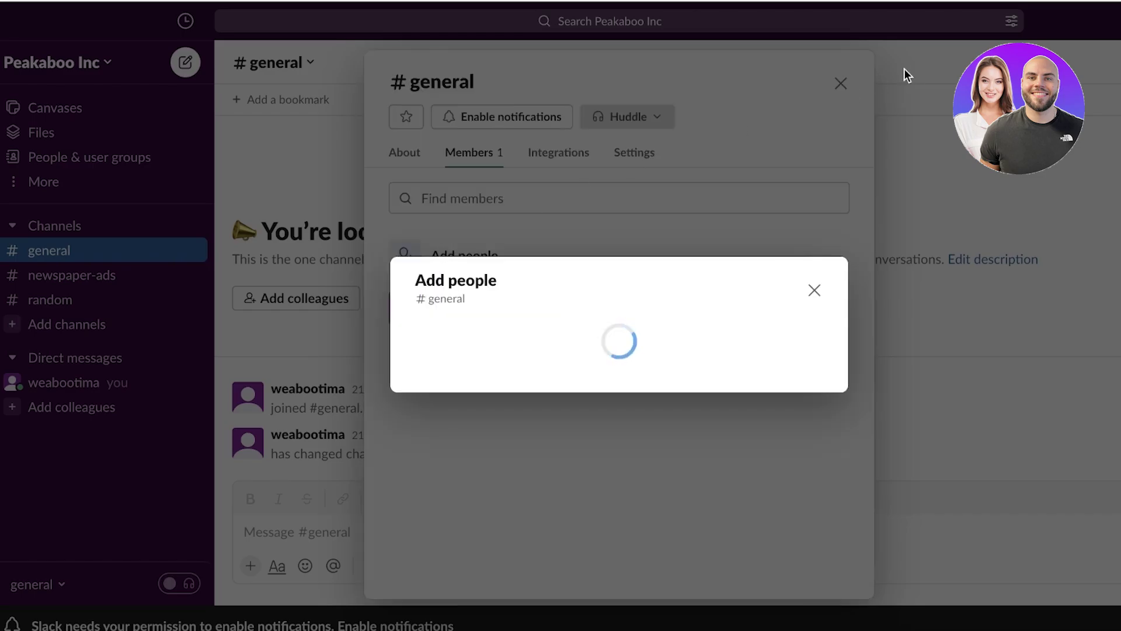
pyautogui.click(812, 221)
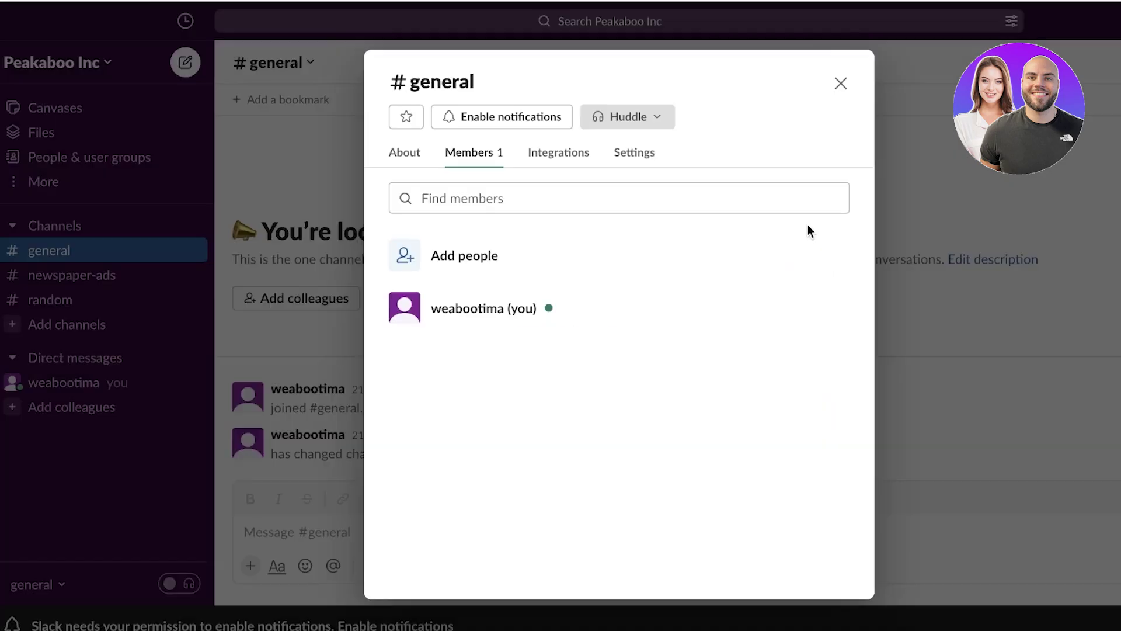
pyautogui.click(848, 90)
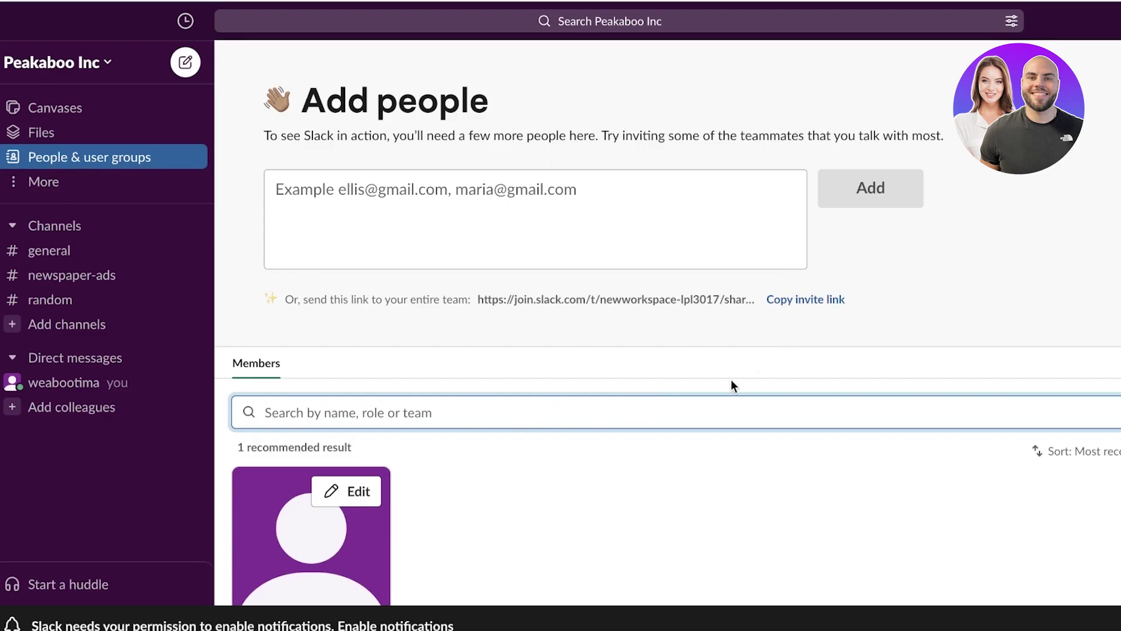
# Visit the Files and Canvases pages from More, then switch to #random.
pyautogui.click(55, 184)
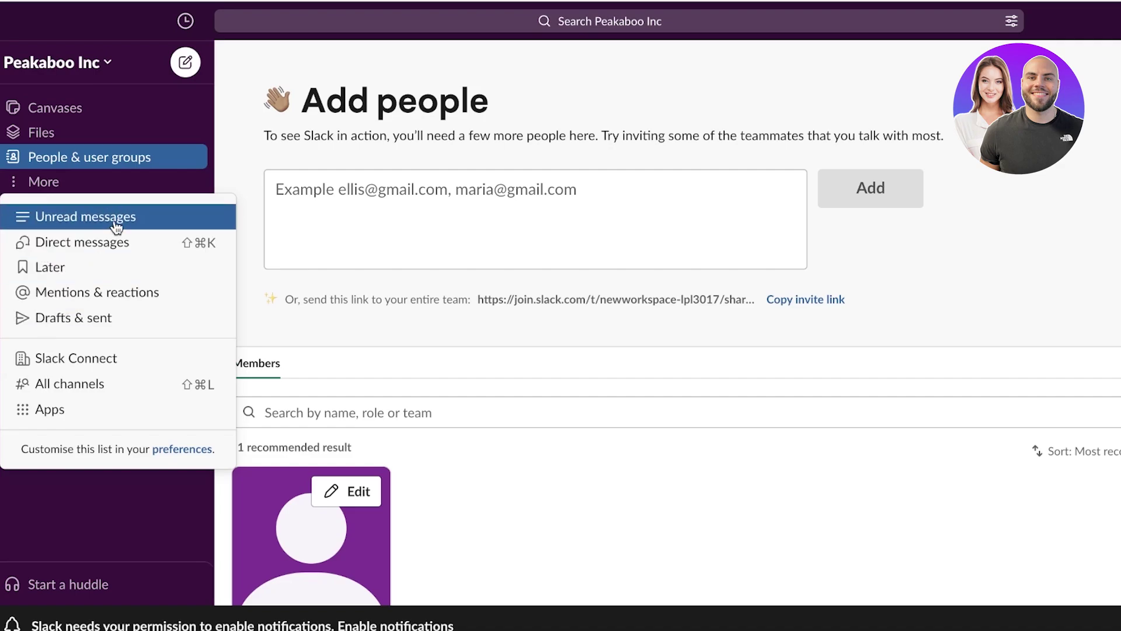
pyautogui.click(36, 140)
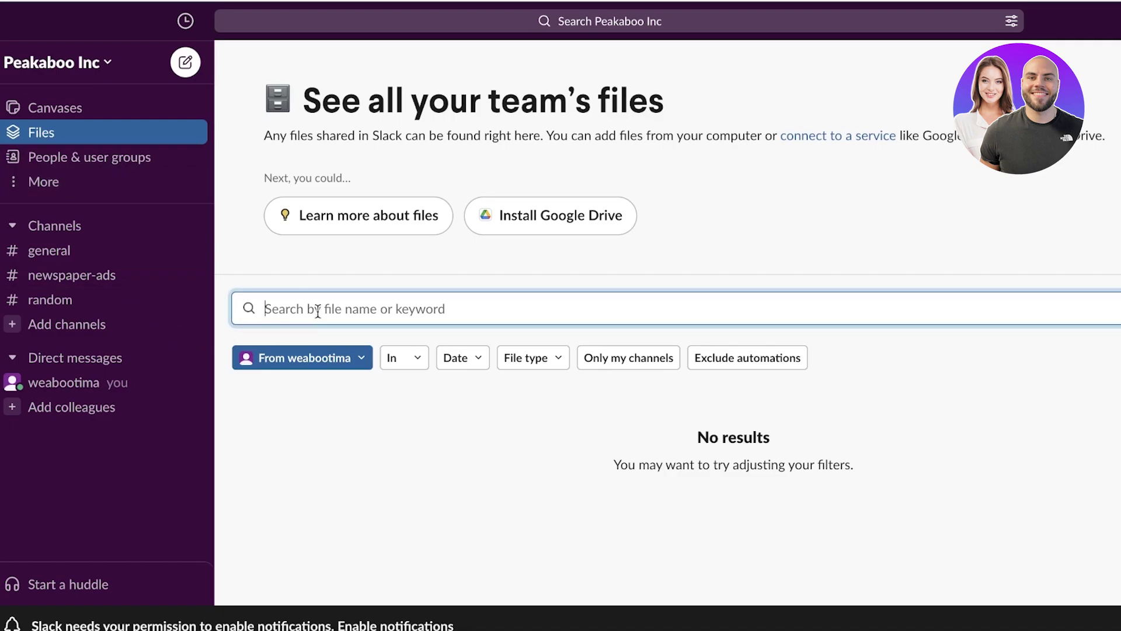
pyautogui.click(116, 117)
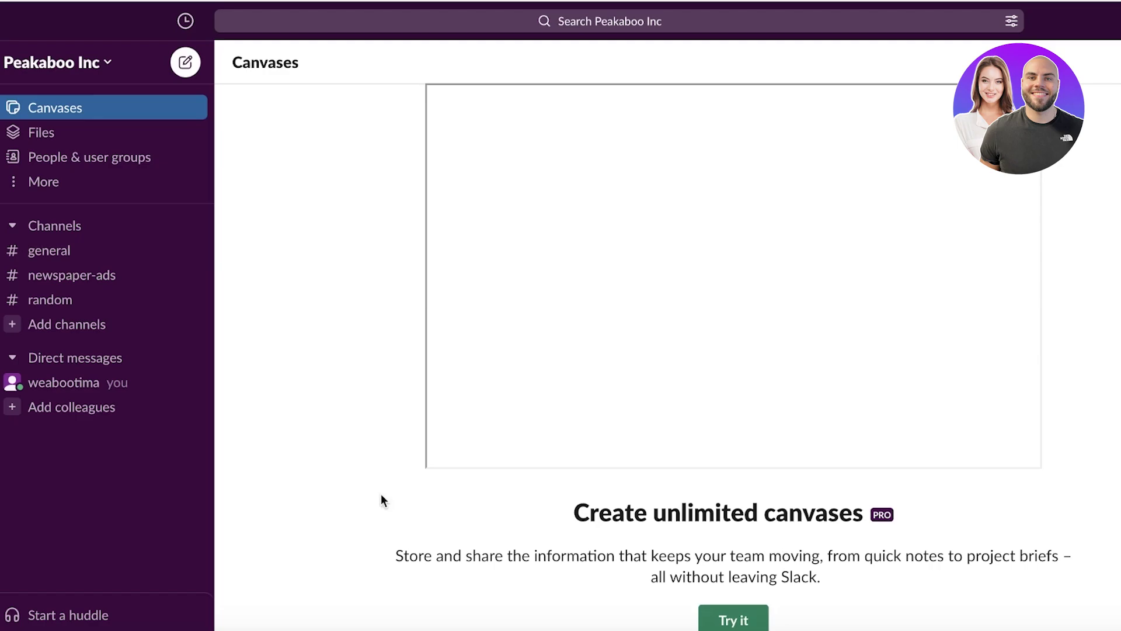
pyautogui.click(47, 303)
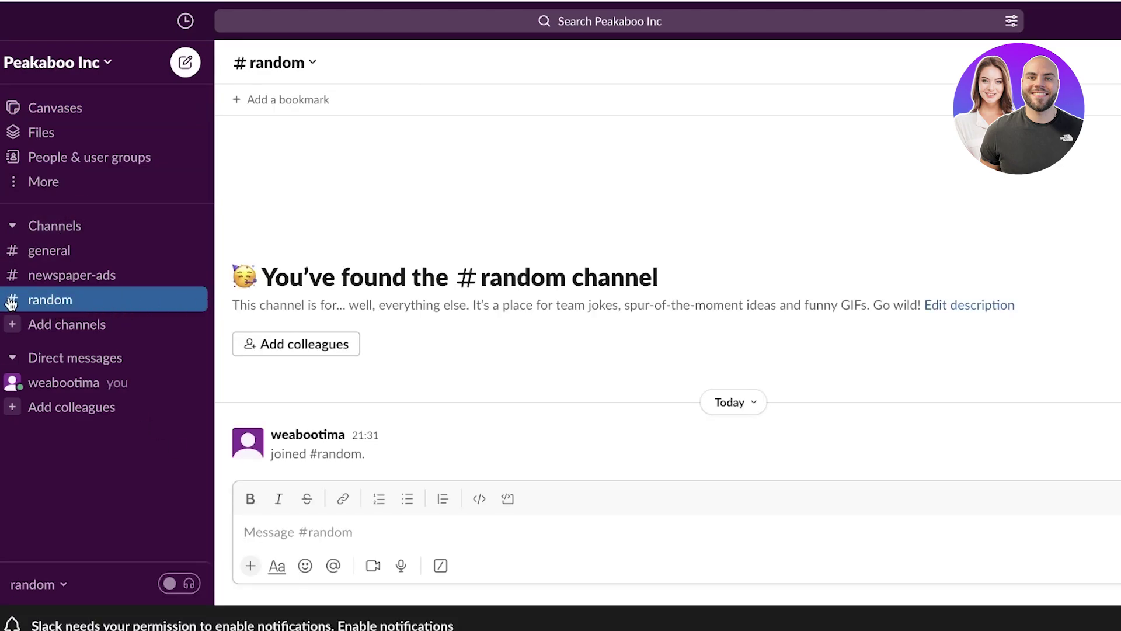
# Permanently delete #random from its Settings tab, then open #newspaper-ads.
pyautogui.click(282, 62)
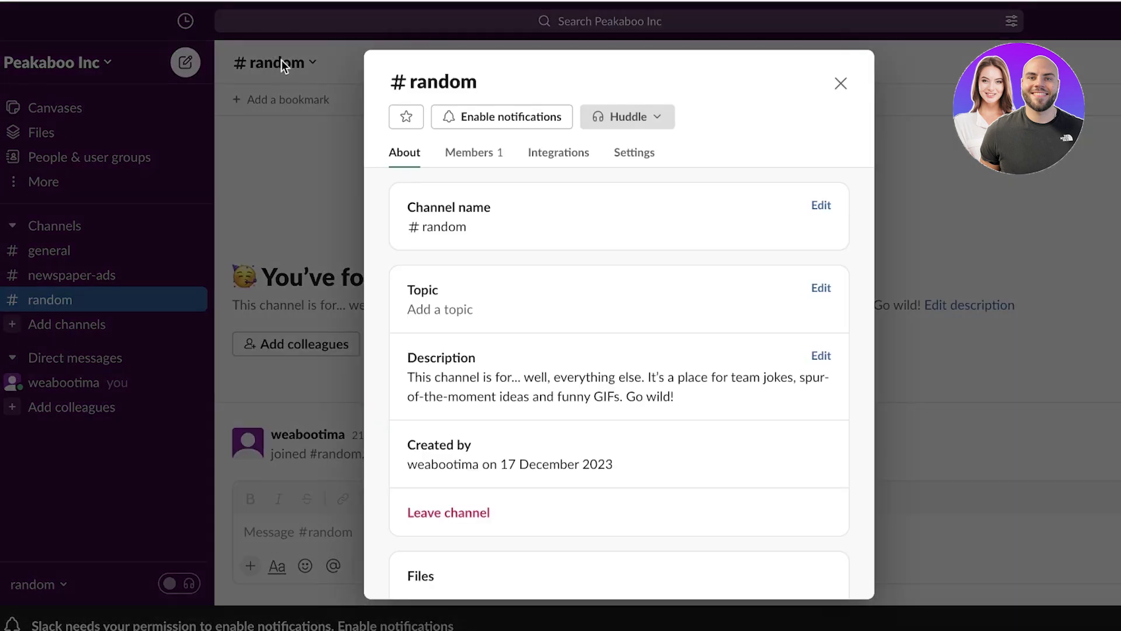
pyautogui.scroll(-2, 584, 310)
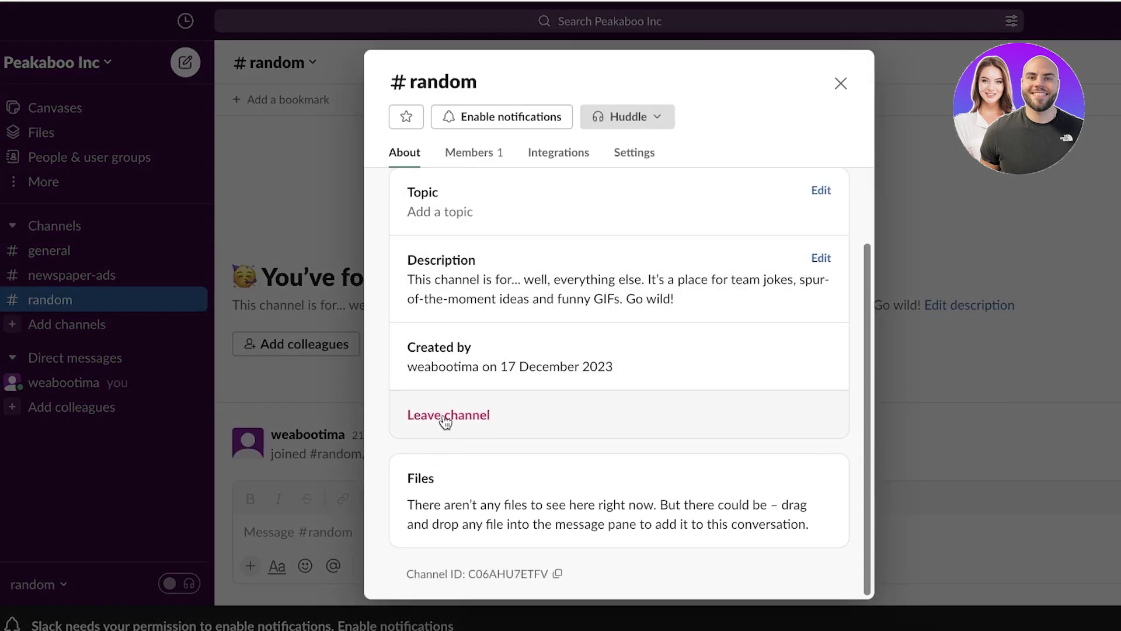
pyautogui.click(633, 153)
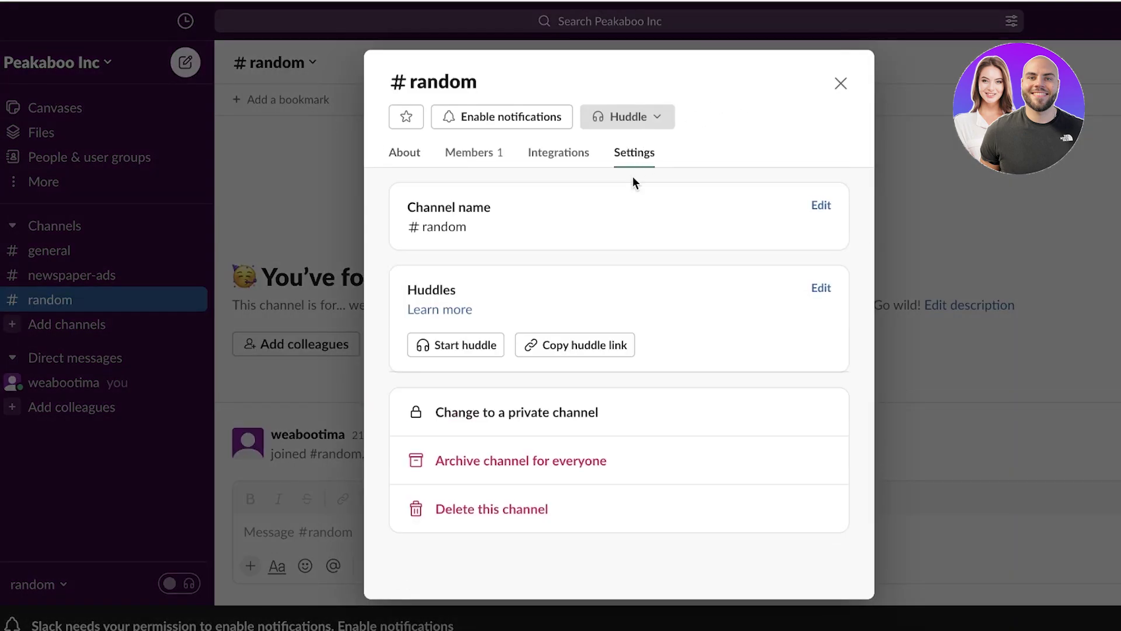
pyautogui.click(526, 513)
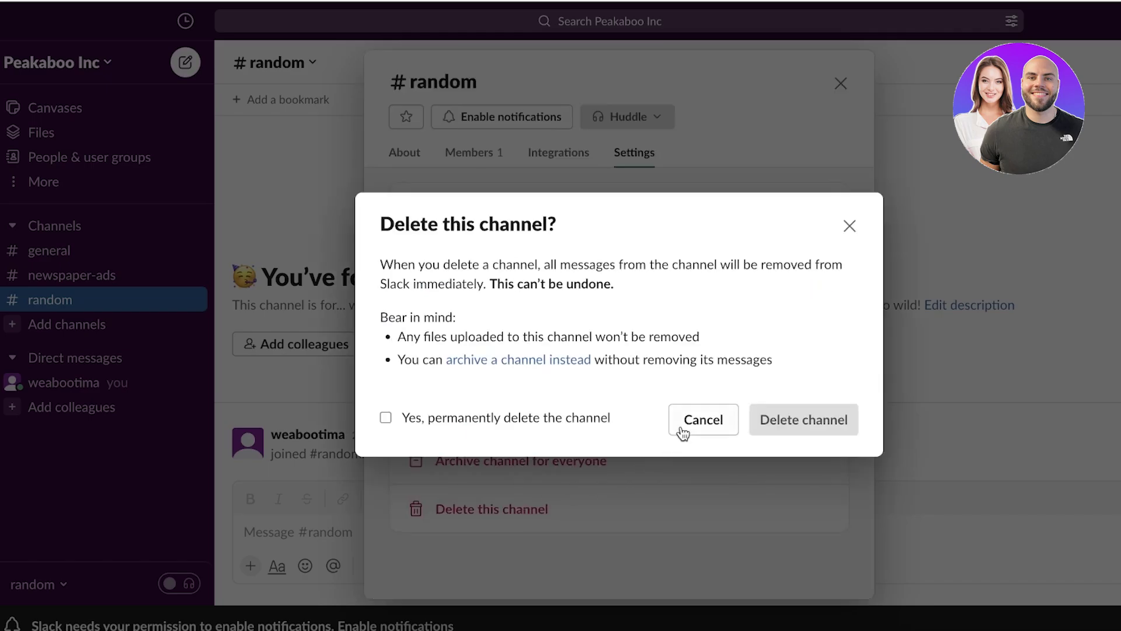
pyautogui.click(514, 418)
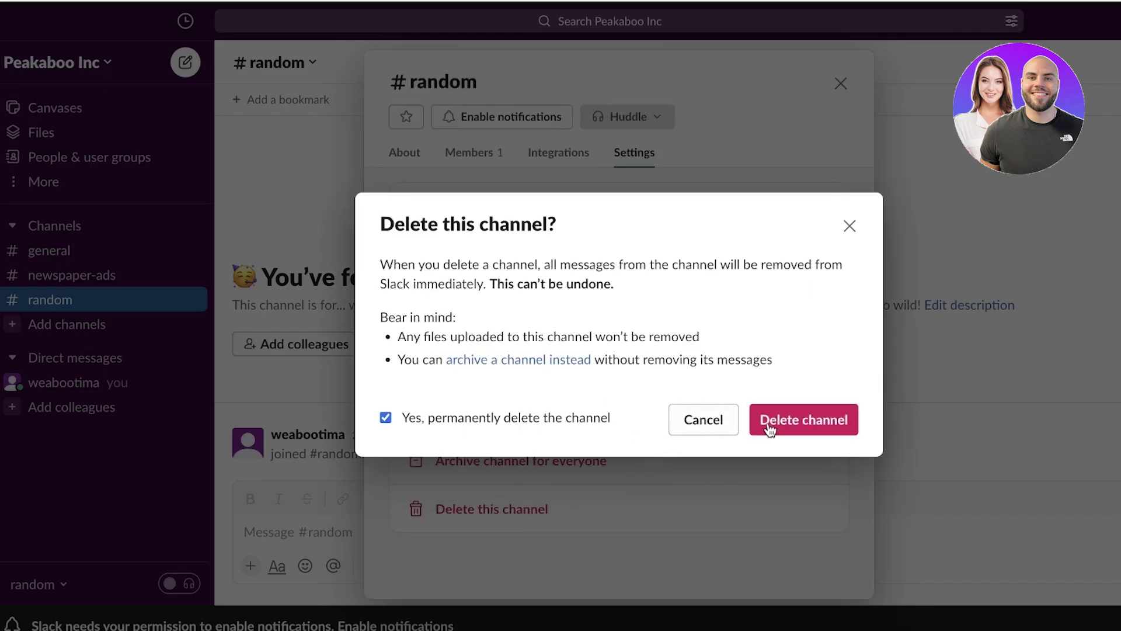
pyautogui.click(833, 423)
pyautogui.click(134, 251)
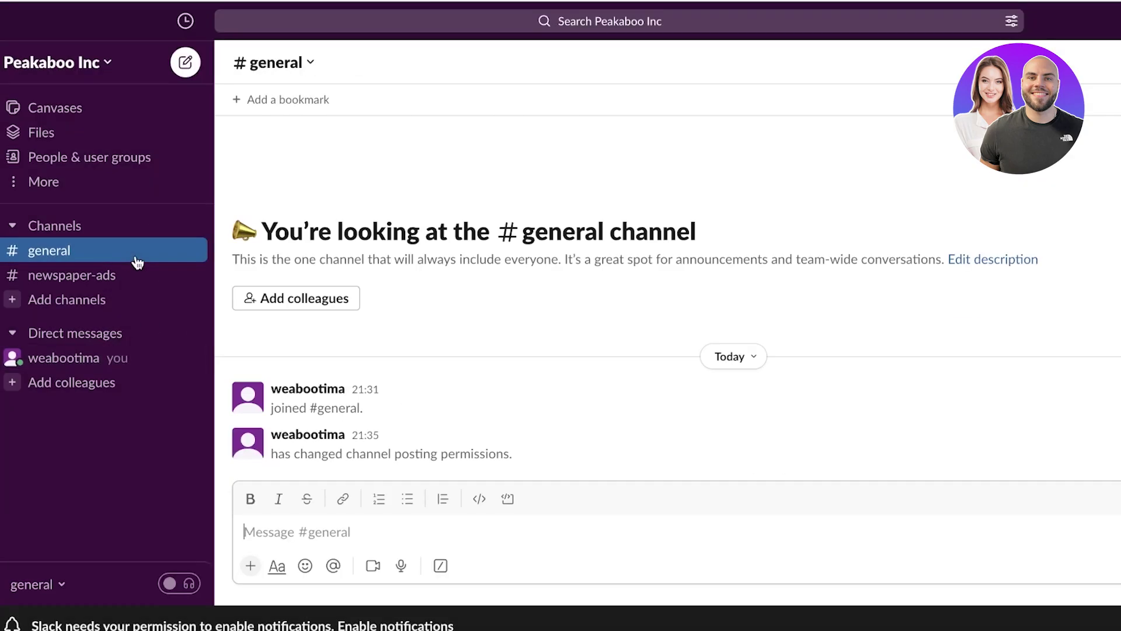
pyautogui.click(59, 280)
# Create a new channel named 'mouse-ad-camp' with Private visibility.
pyautogui.click(50, 304)
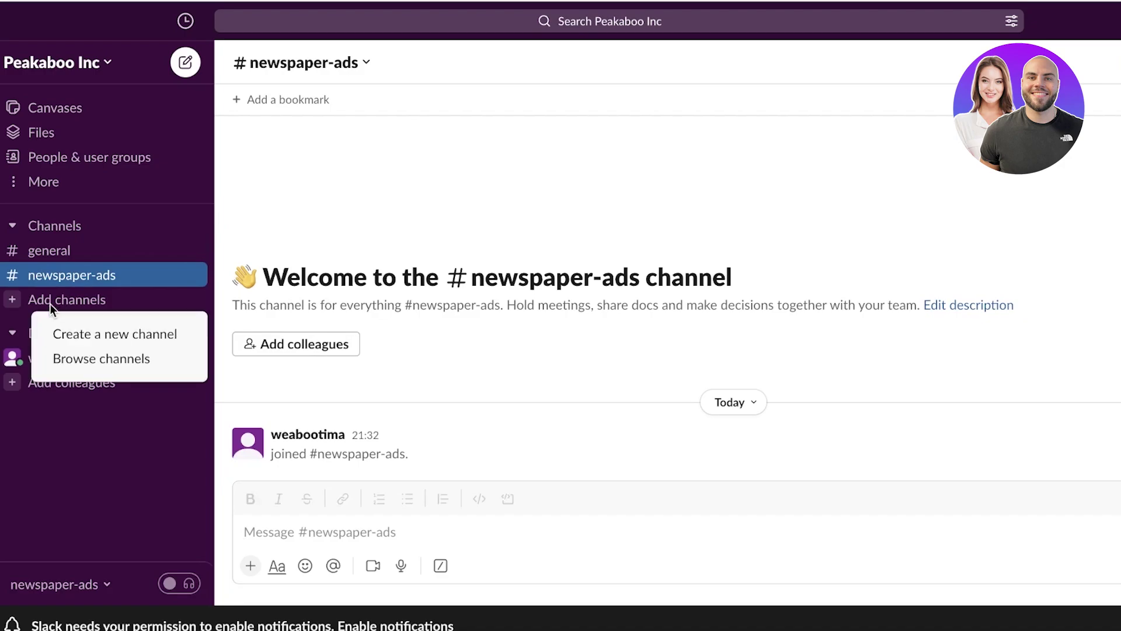
pyautogui.click(63, 341)
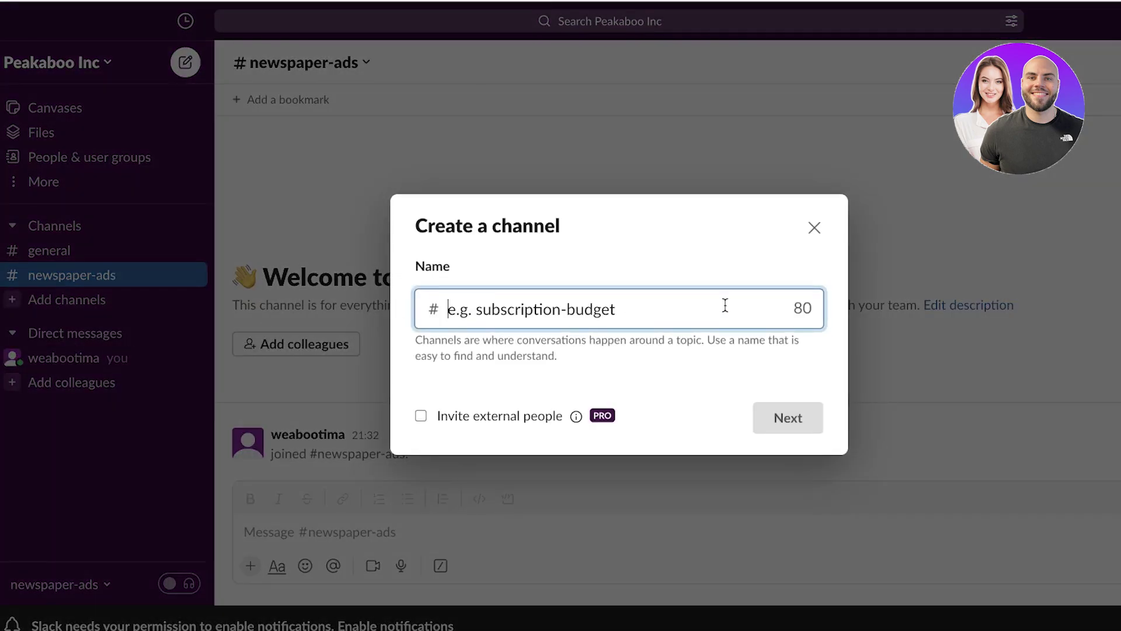
pyautogui.press('Return')
pyautogui.write('mouse-adcam')
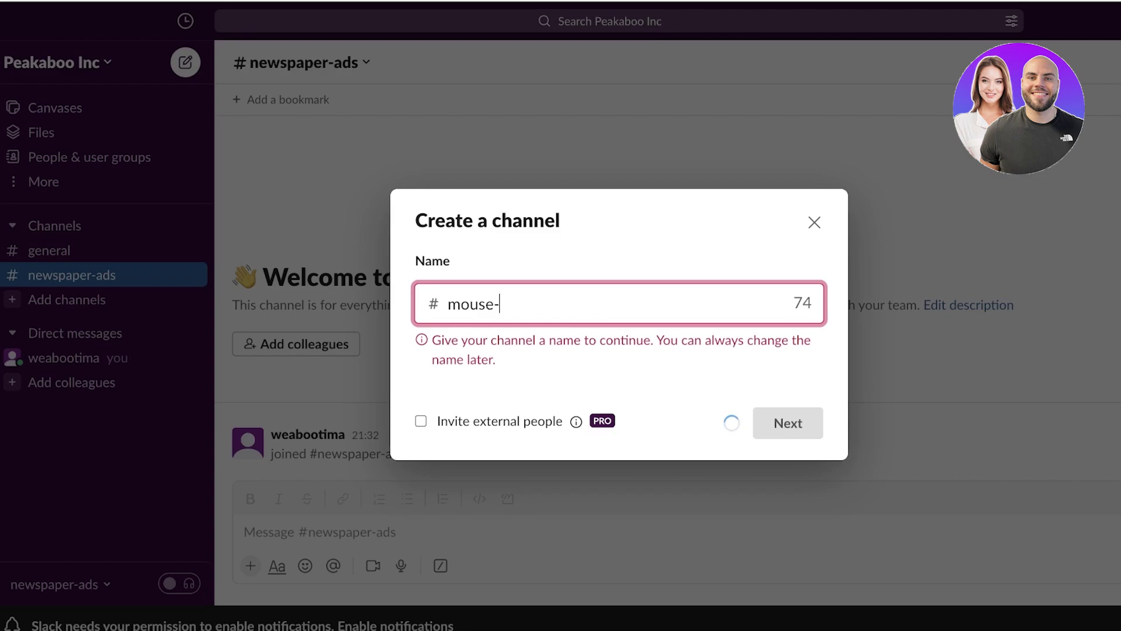
pyautogui.press('BackSpace')
pyautogui.press('BackSpace')
pyautogui.press('BackSpace')
pyautogui.write('-camp.')
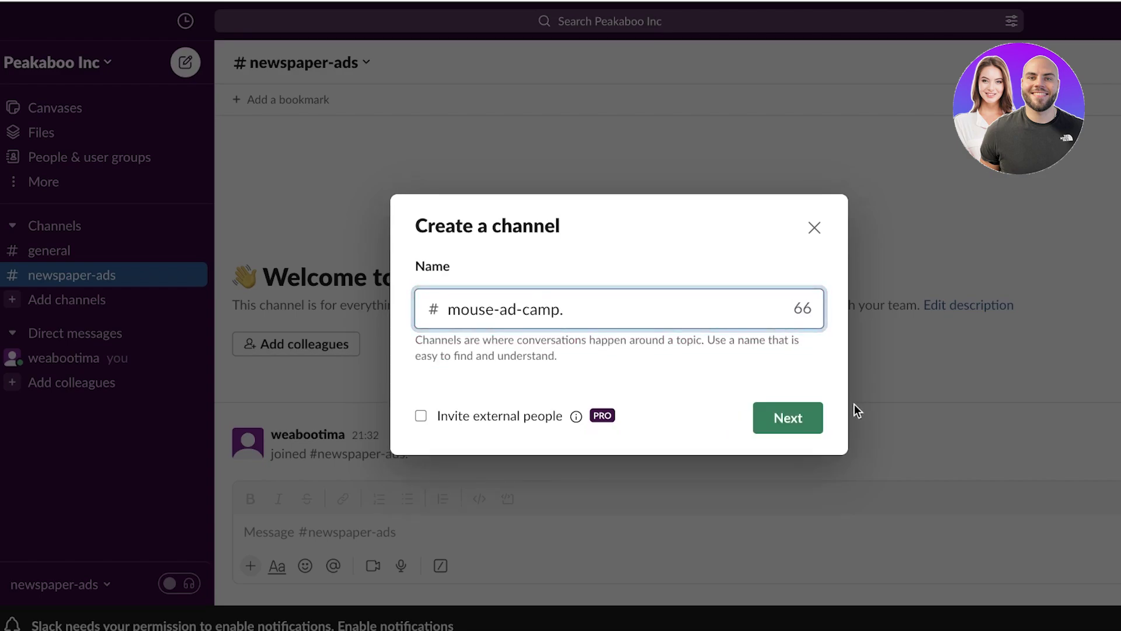
pyautogui.click(769, 425)
pyautogui.press('BackSpace')
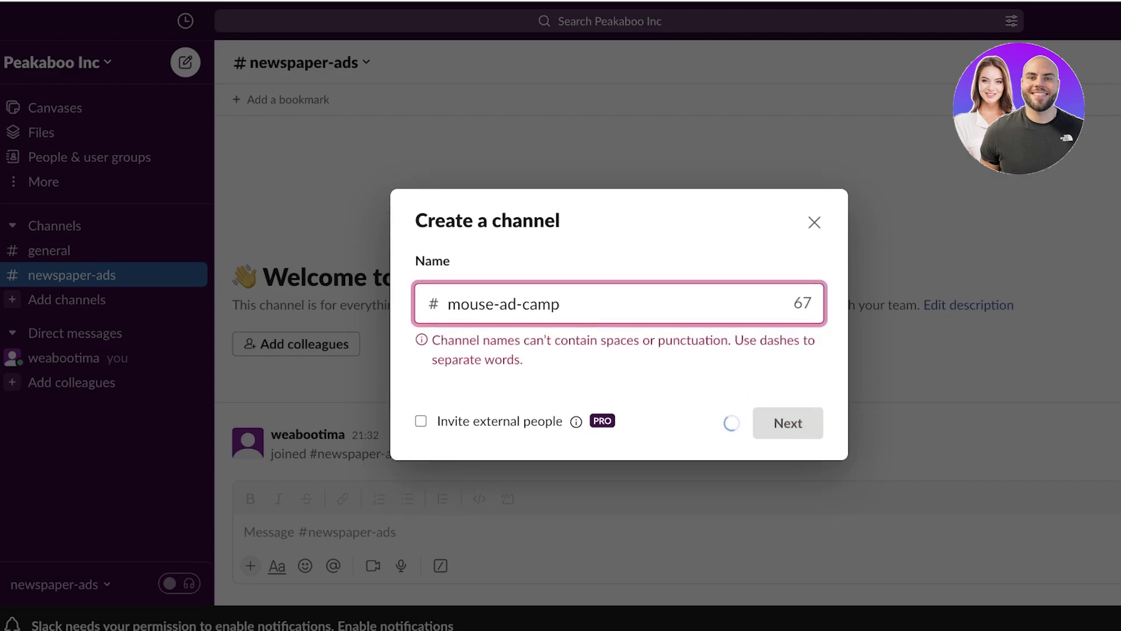
pyautogui.click(788, 423)
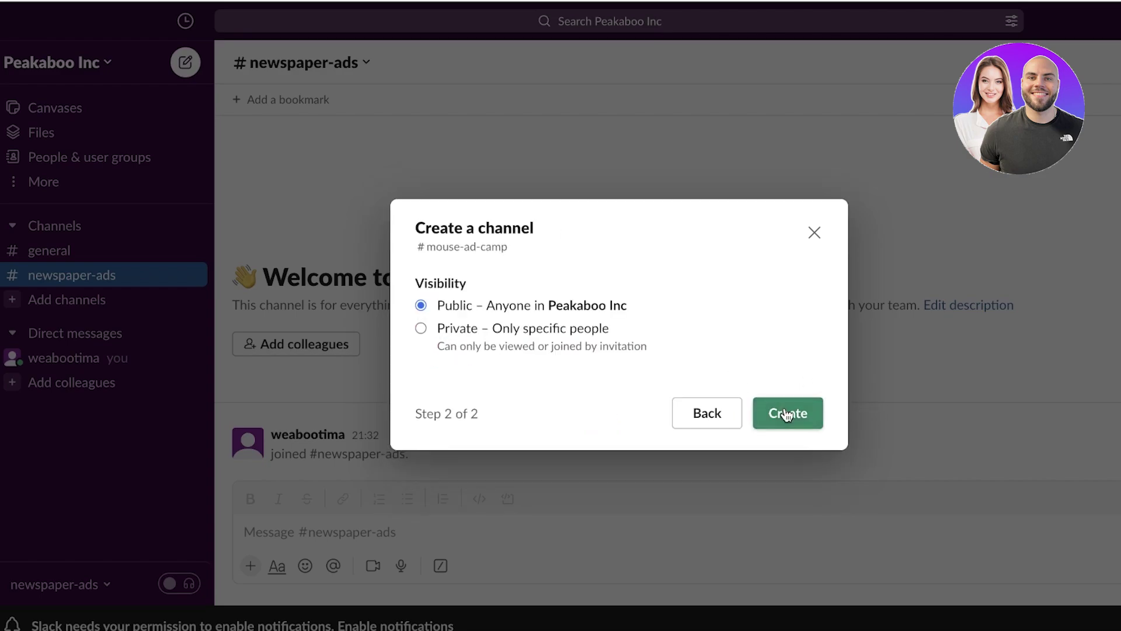
pyautogui.click(446, 326)
pyautogui.click(442, 307)
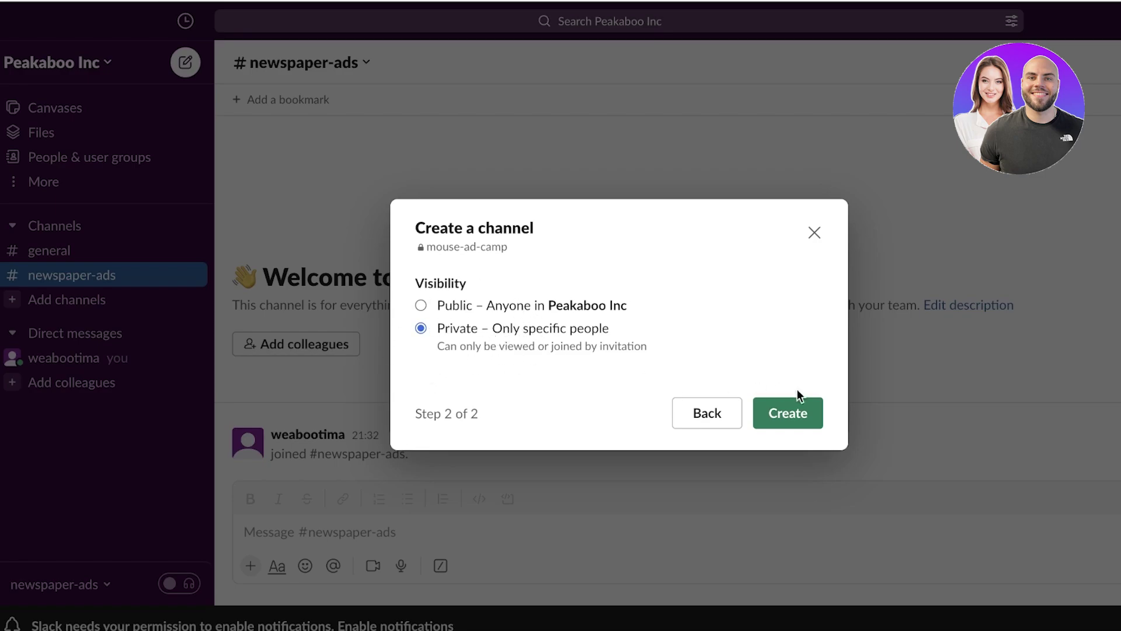
pyautogui.click(772, 431)
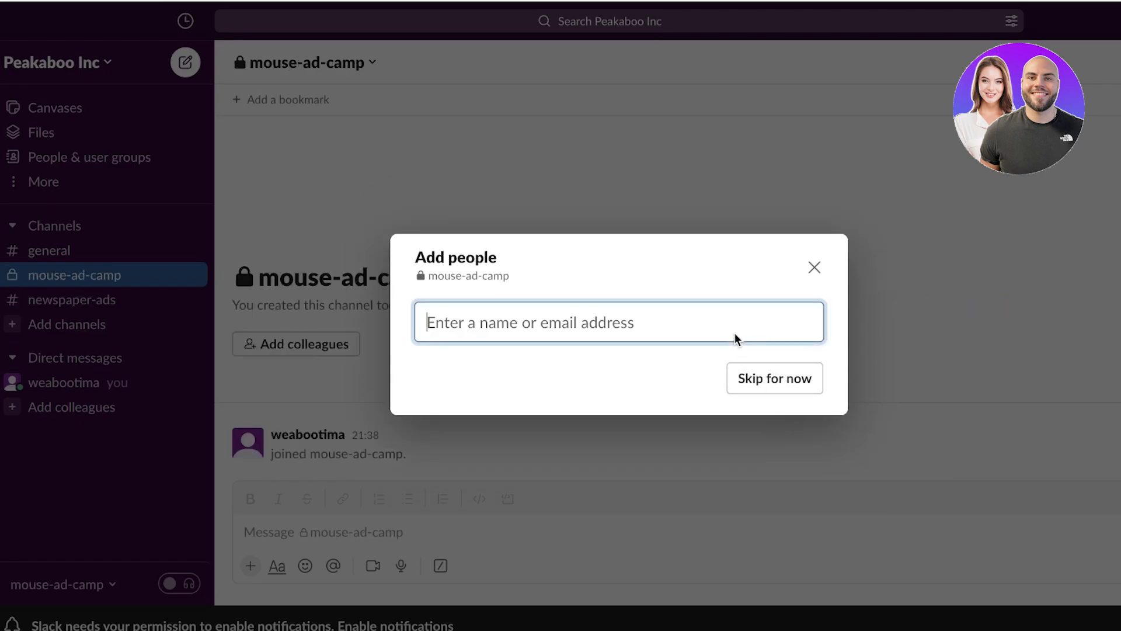
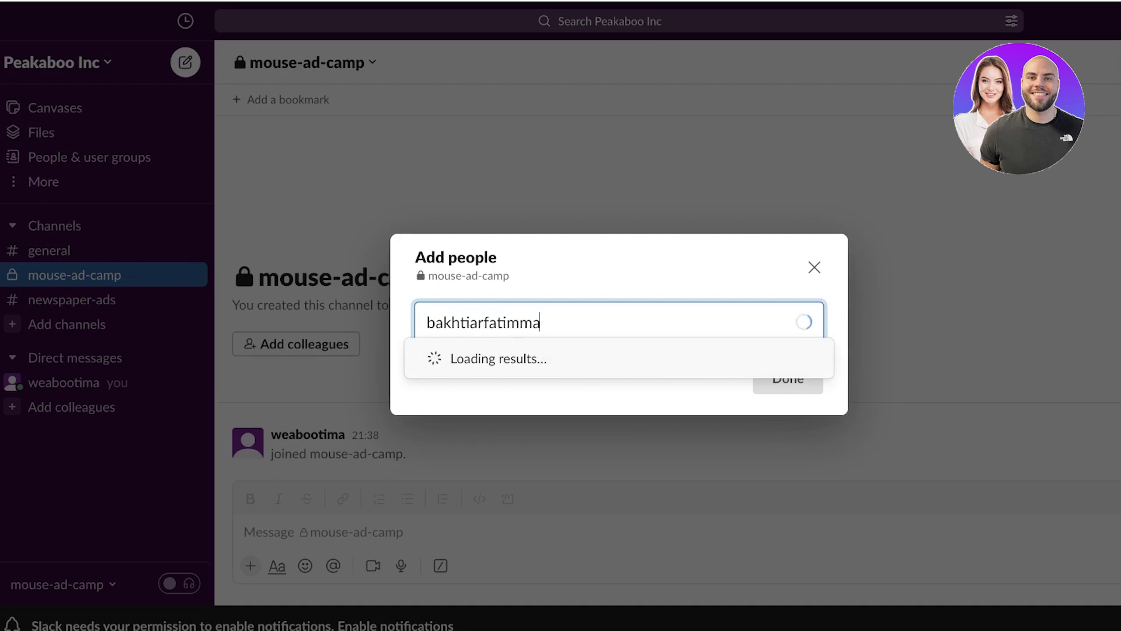
# Invite a colleague to mouse-ad-camp by e-mail address and confirm the invitation.
pyautogui.press('Return')
pyautogui.click(796, 388)
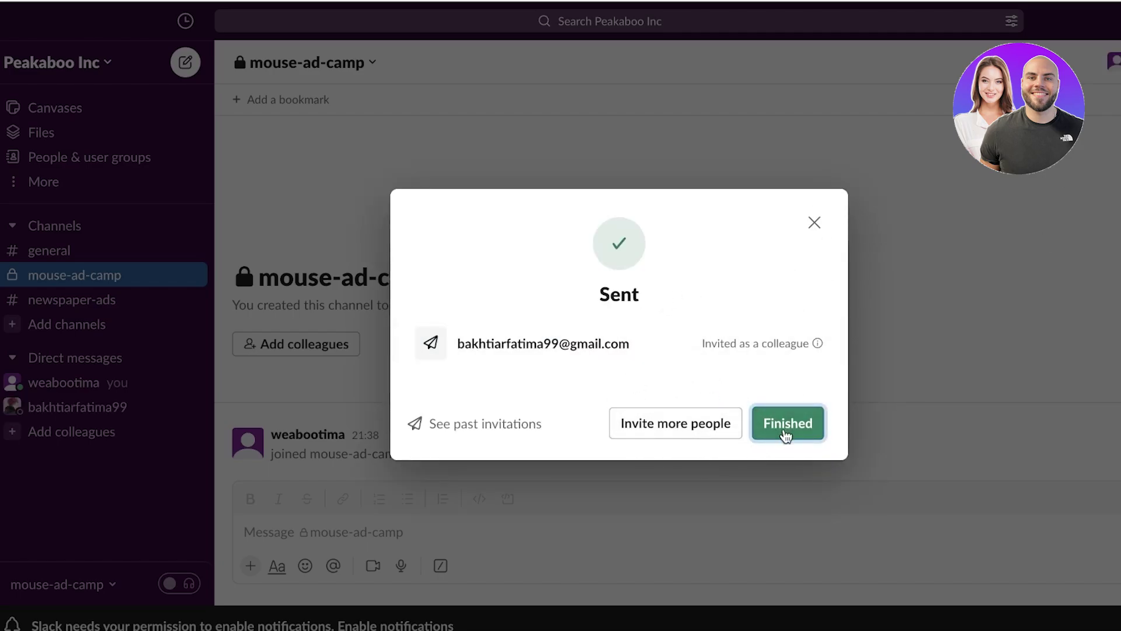
pyautogui.click(787, 424)
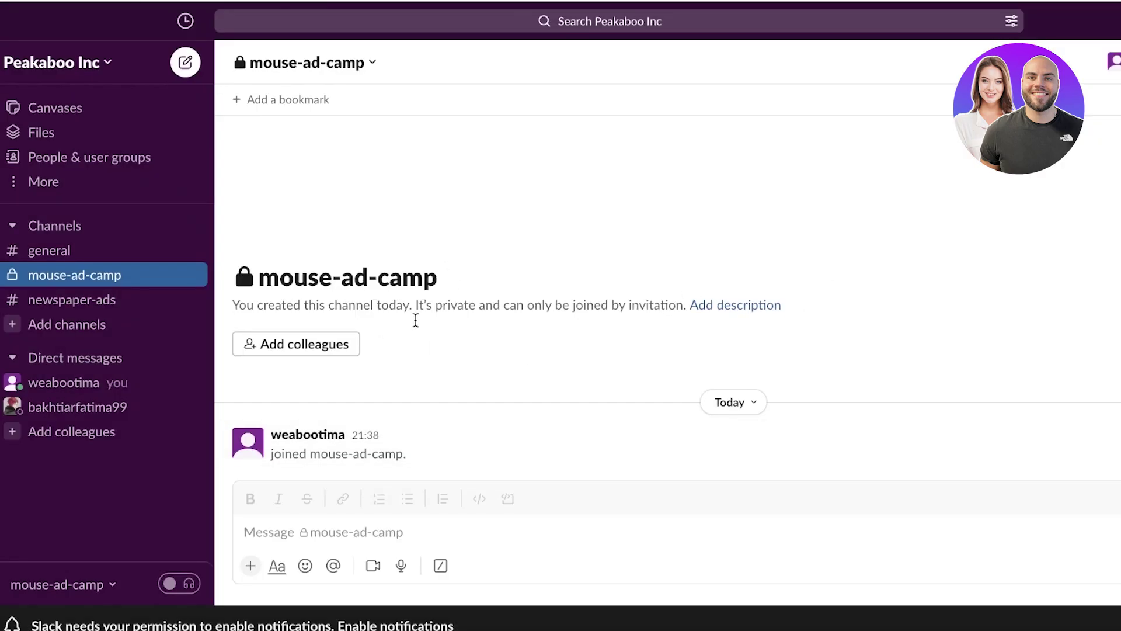
pyautogui.click(62, 321)
pyautogui.click(53, 279)
pyautogui.click(351, 61)
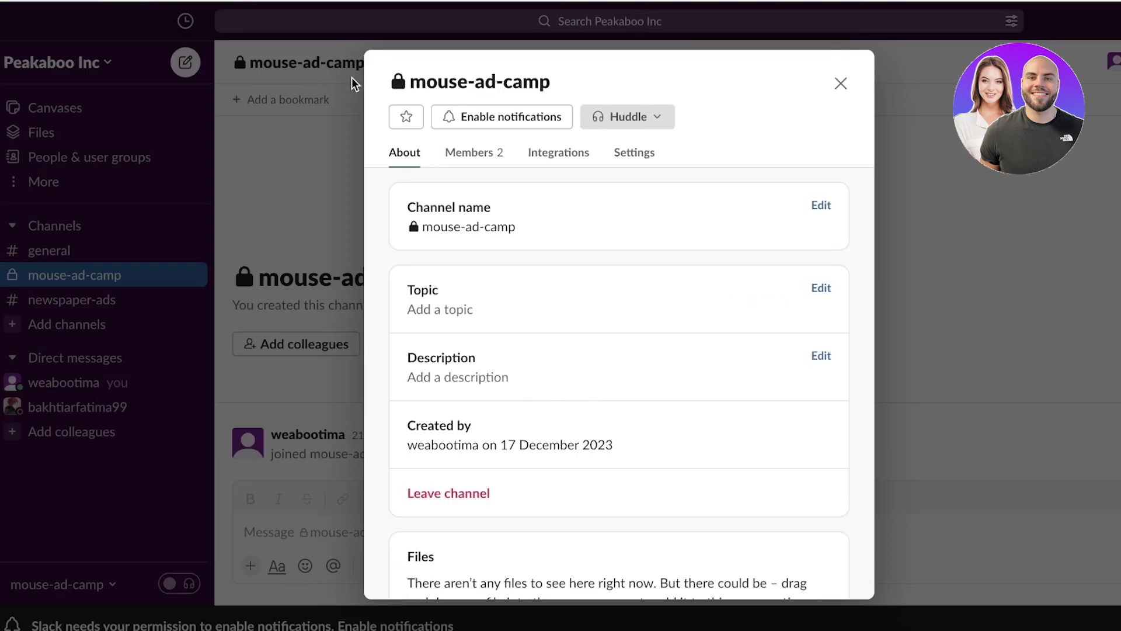
pyautogui.scroll(-2, 491, 313)
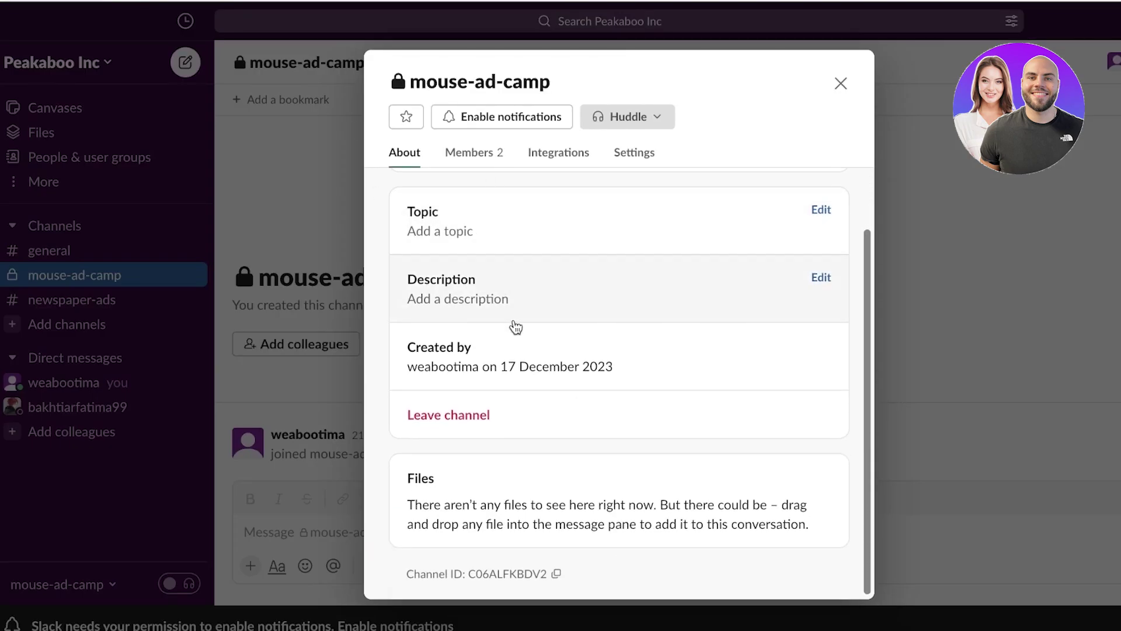
pyautogui.scroll(2, 515, 327)
pyautogui.click(489, 161)
pyautogui.click(557, 159)
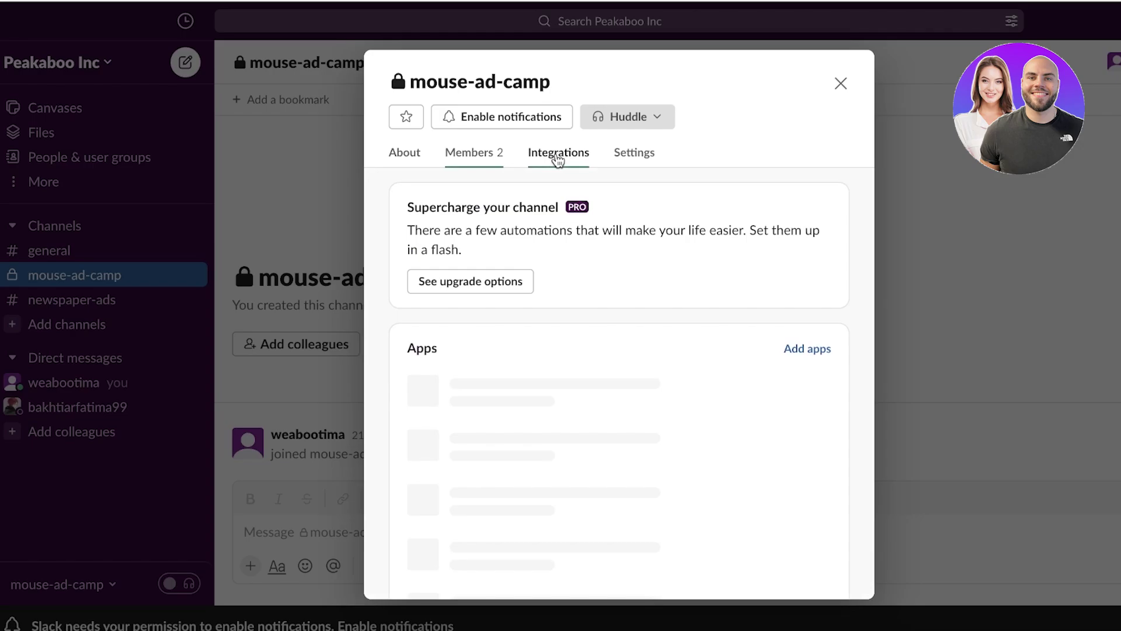
pyautogui.click(645, 155)
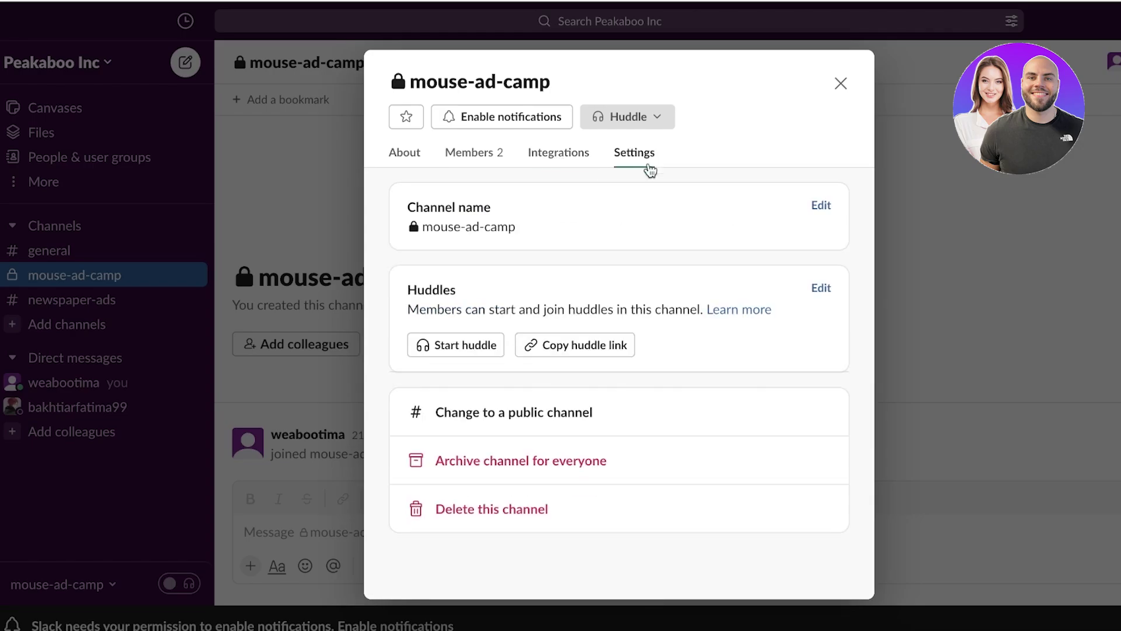
pyautogui.click(822, 208)
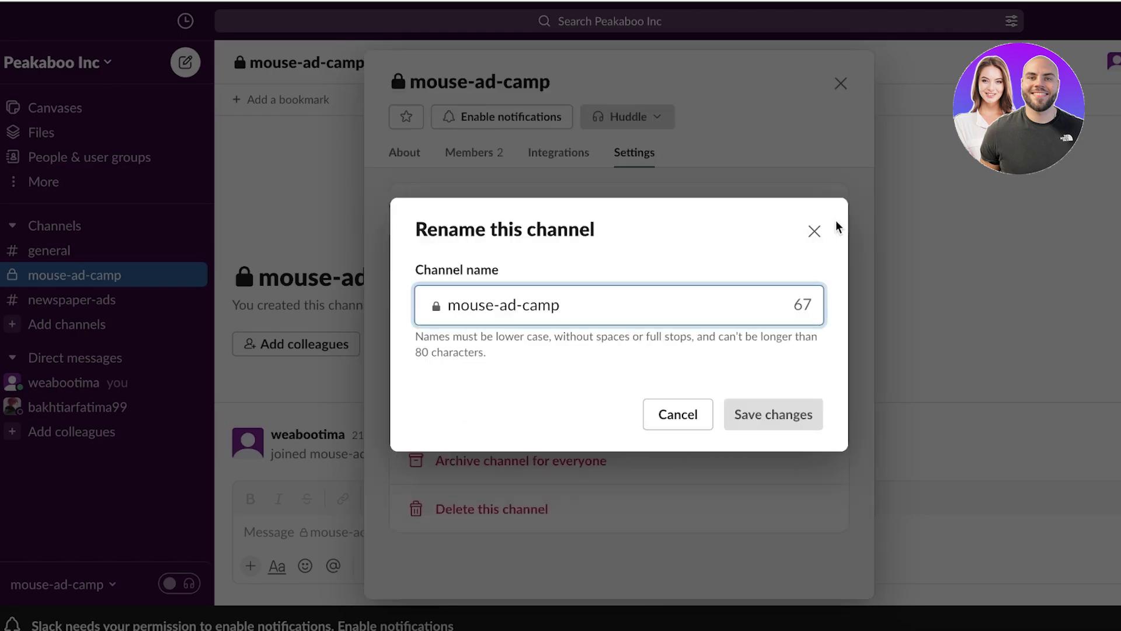
pyautogui.click(814, 231)
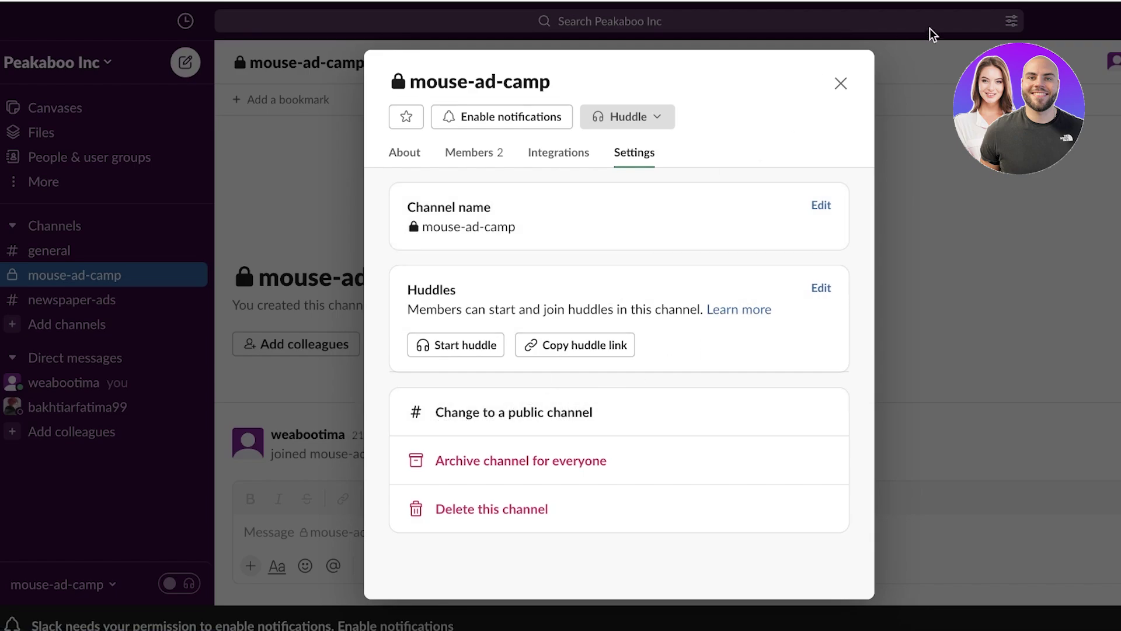
pyautogui.click(841, 83)
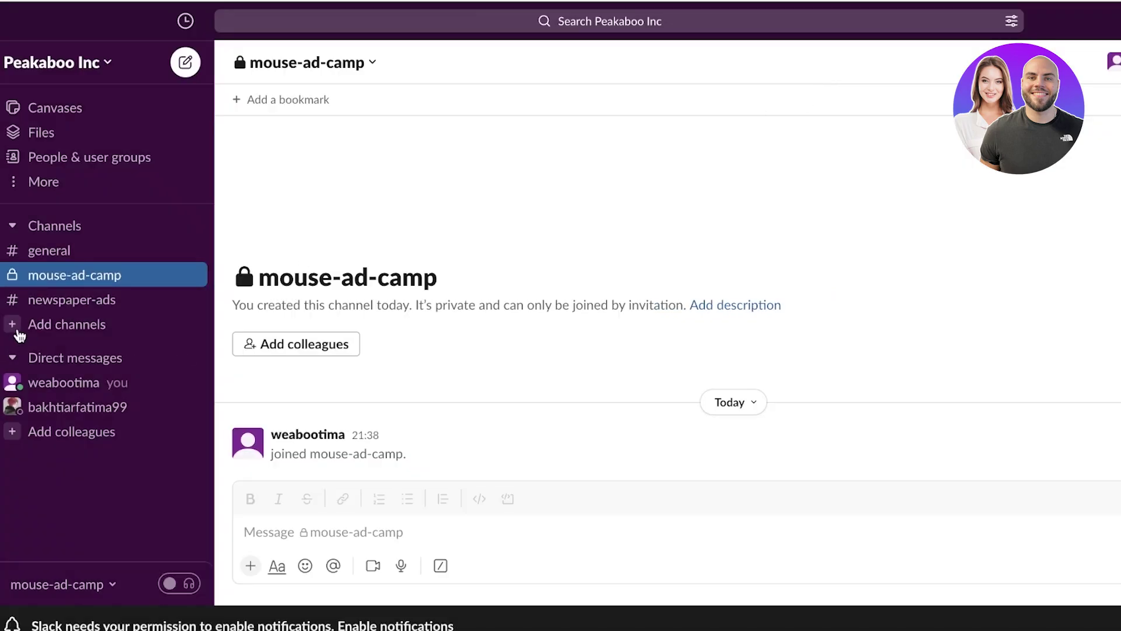